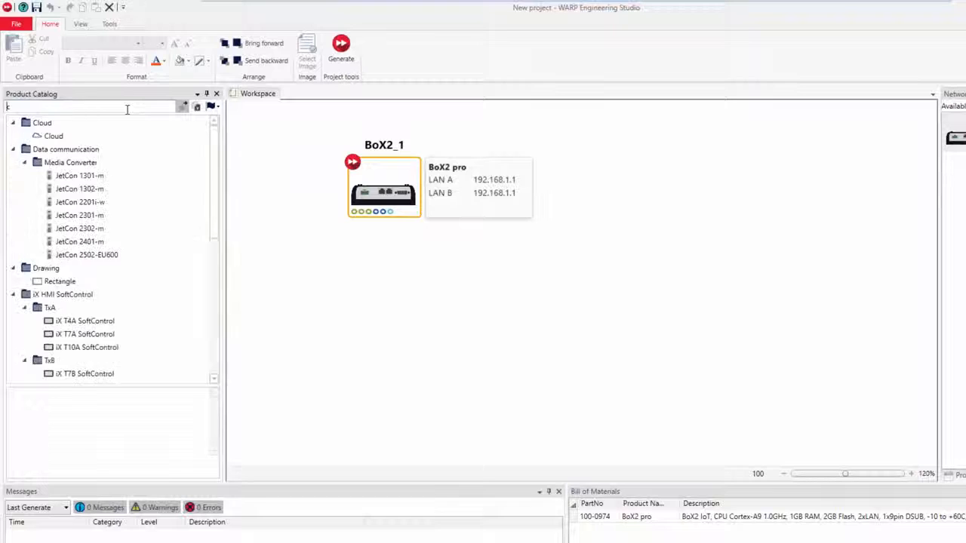
Step: Place a Cloud node right of BoX2_1 and paste the organization ID into its Organization property
{"action": "left_click", "coordinate": [57, 137]}
{"action": "left_click_drag", "start_coordinate": [57, 139], "coordinate": [656, 195]}
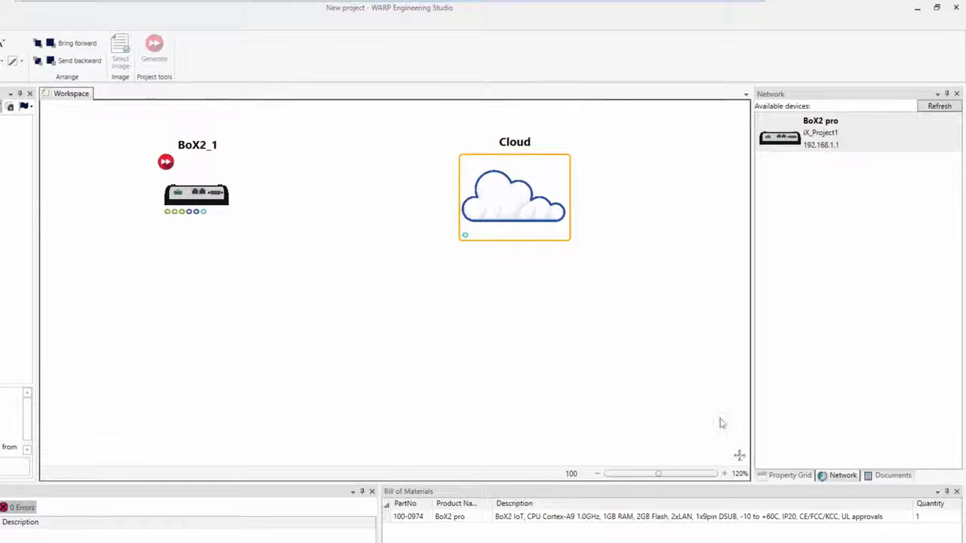
{"action": "left_click", "coordinate": [780, 475]}
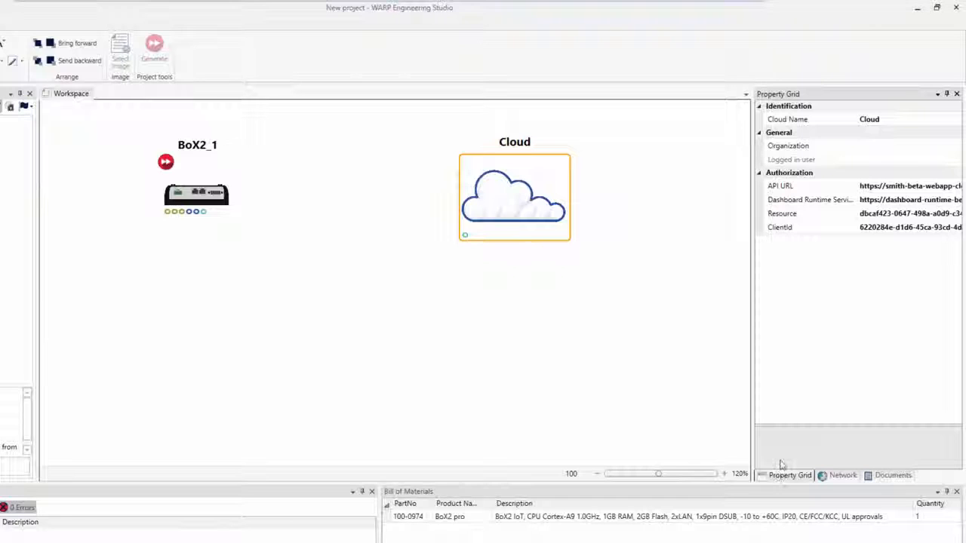
{"action": "left_click", "coordinate": [876, 146]}
{"action": "key", "text": "ctrl+v"}
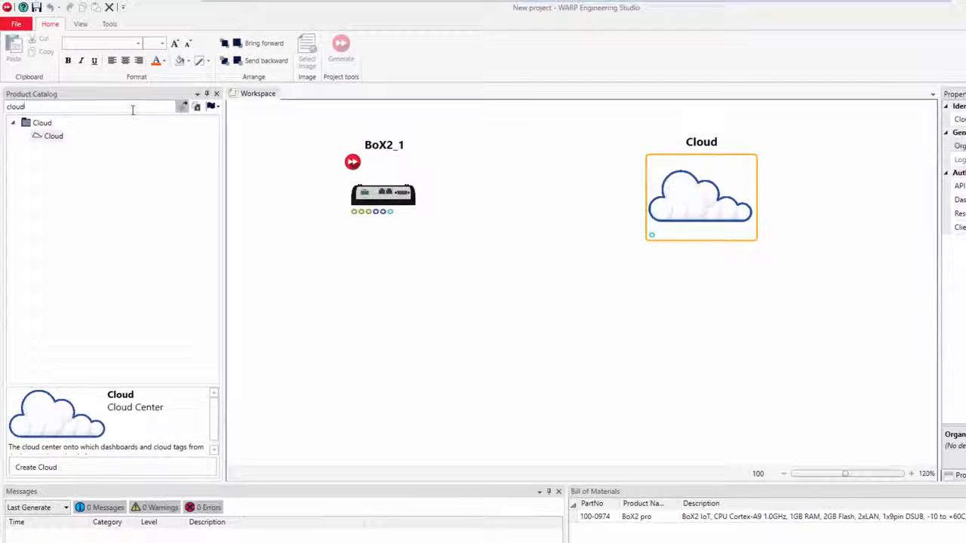
Step: Add a Dashboard node below BoX2_1 and wire both BoX2_1 and the Dashboard to Cloud
{"action": "double_click", "coordinate": [86, 109]}
{"action": "type", "text": "dashb"}
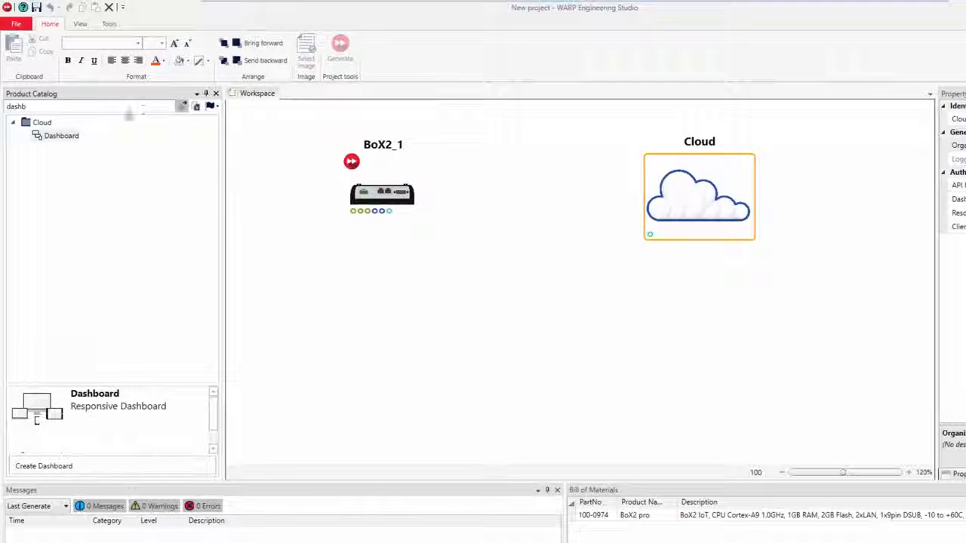
{"action": "left_click_drag", "start_coordinate": [60, 136], "coordinate": [347, 347]}
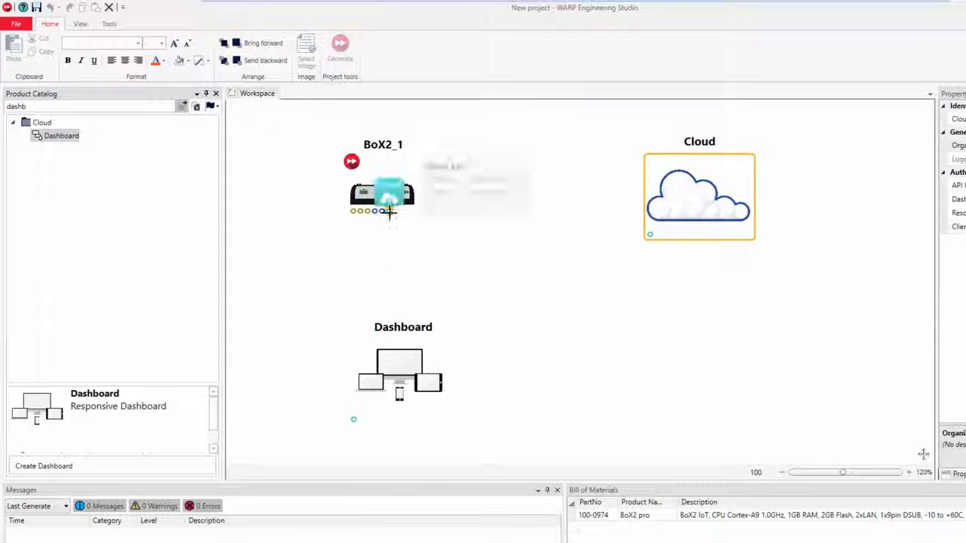
{"action": "left_click_drag", "start_coordinate": [388, 210], "coordinate": [650, 235]}
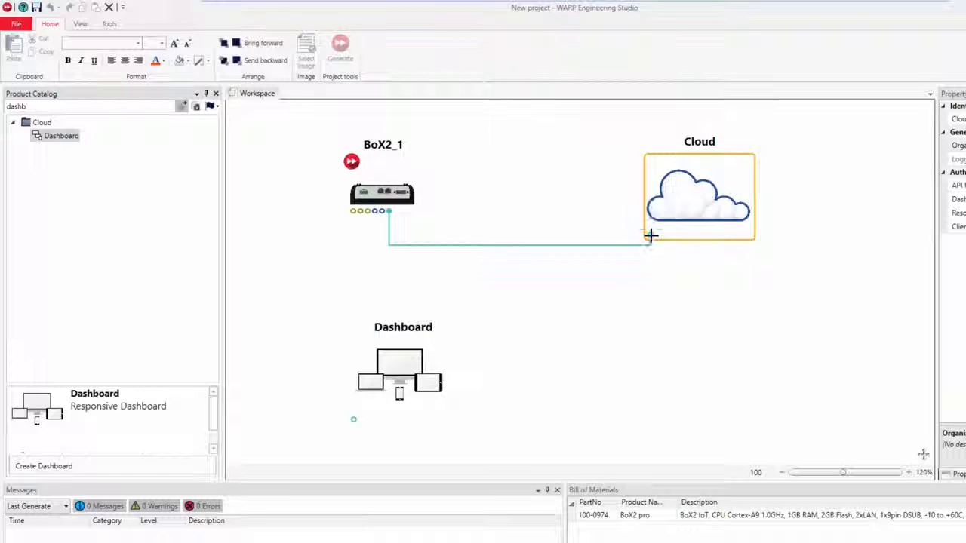
{"action": "left_click_drag", "start_coordinate": [352, 420], "coordinate": [649, 236]}
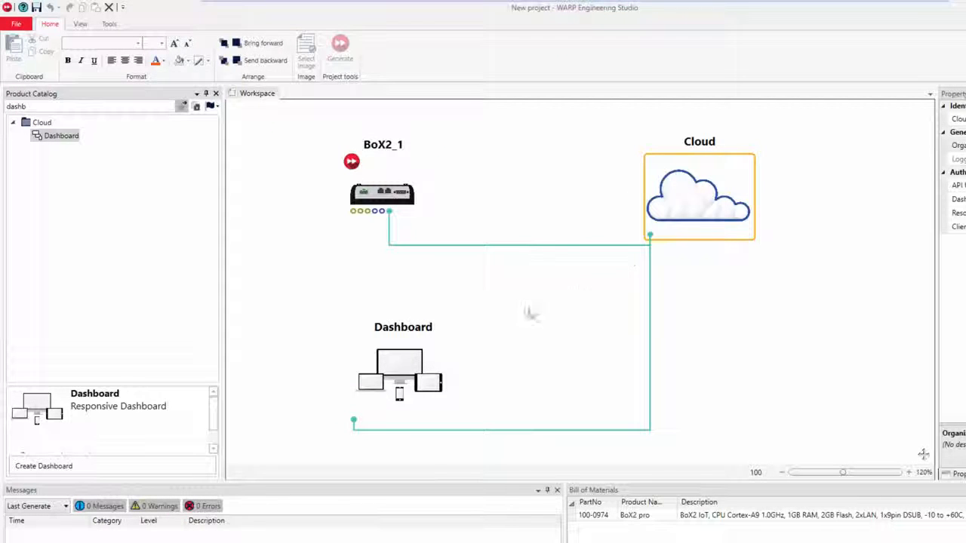
Step: Rename the Dashboard node to IOTDashboard
{"action": "double_click", "coordinate": [401, 328]}
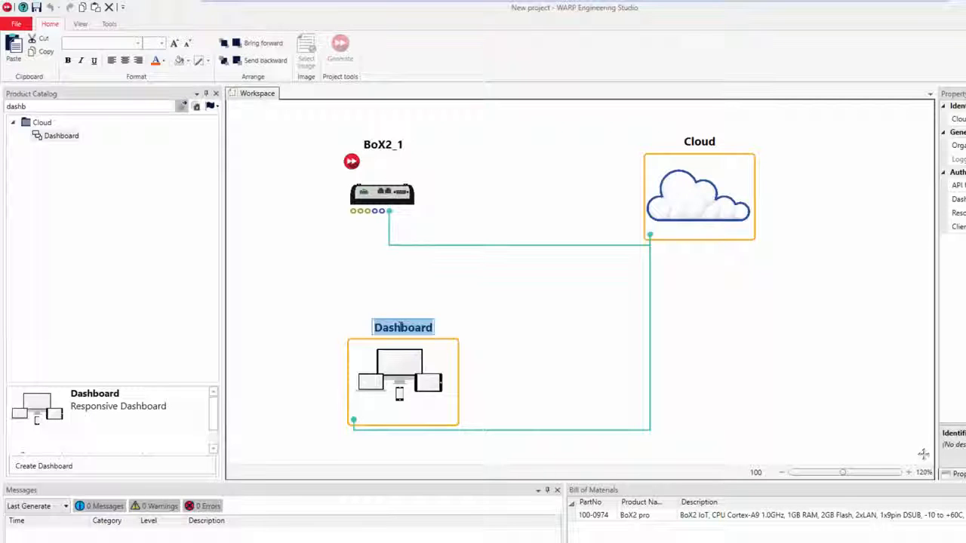
{"action": "type", "text": "IOTDashboard"}
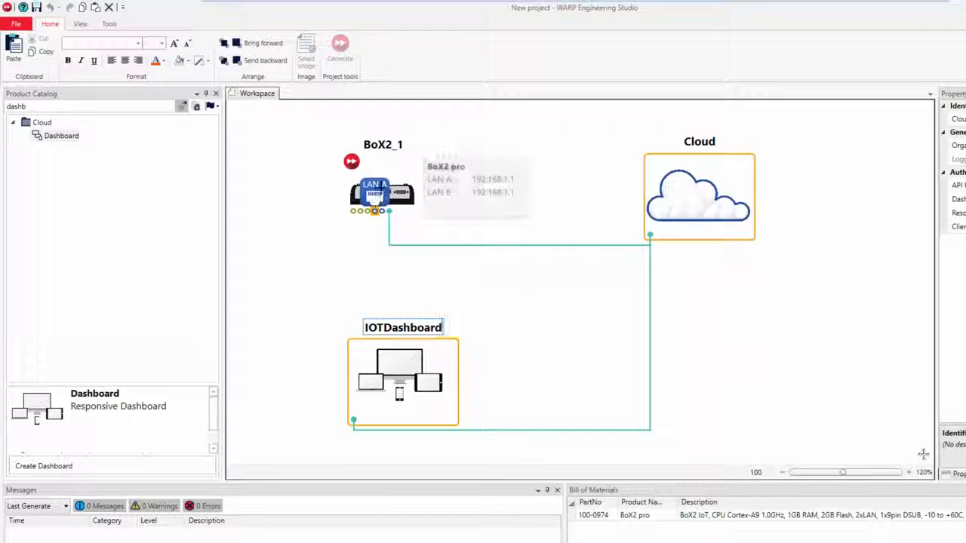
{"action": "left_click", "coordinate": [394, 189]}
Step: Generate the iX project for BoX2_1, saving the unnamed project as TestApp when prompted
{"action": "right_click", "coordinate": [394, 188]}
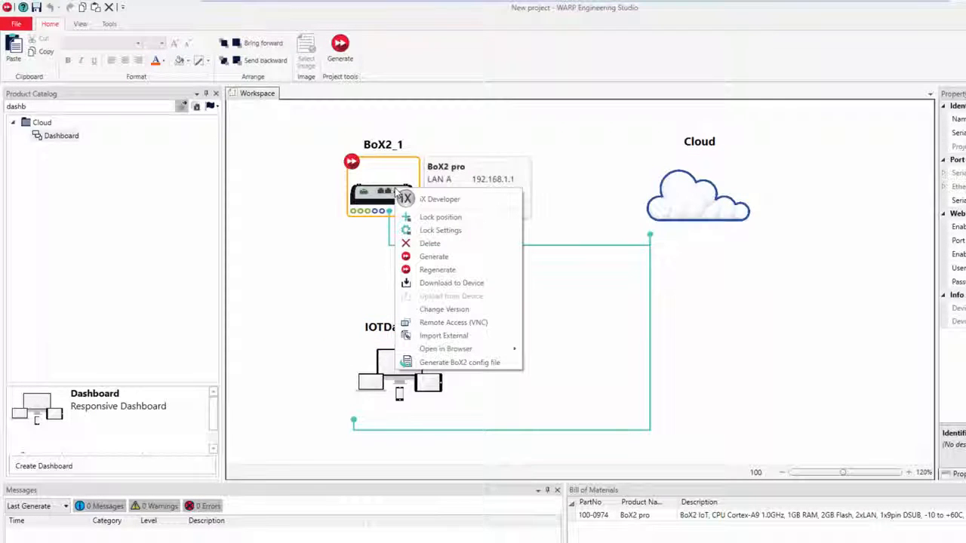
{"action": "left_click", "coordinate": [430, 256]}
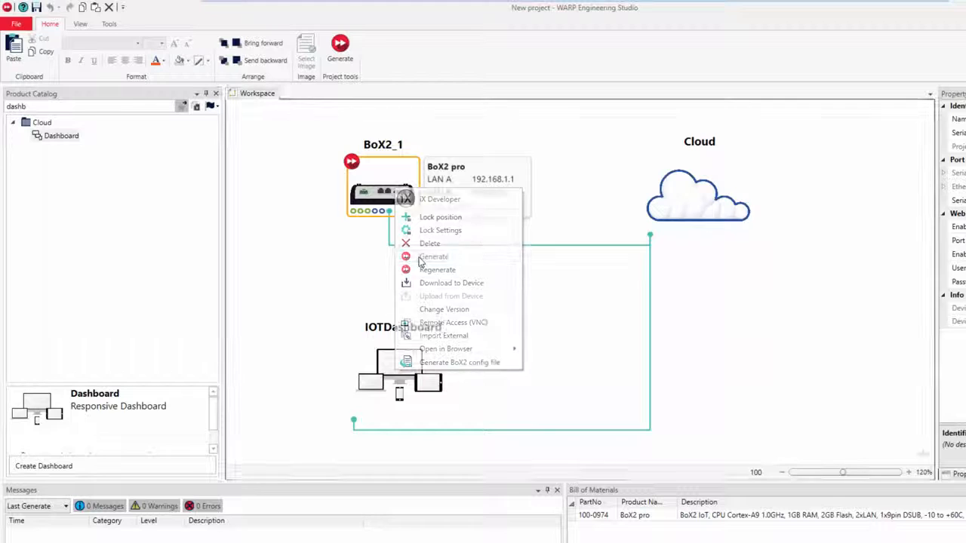
{"action": "left_click", "coordinate": [647, 359]}
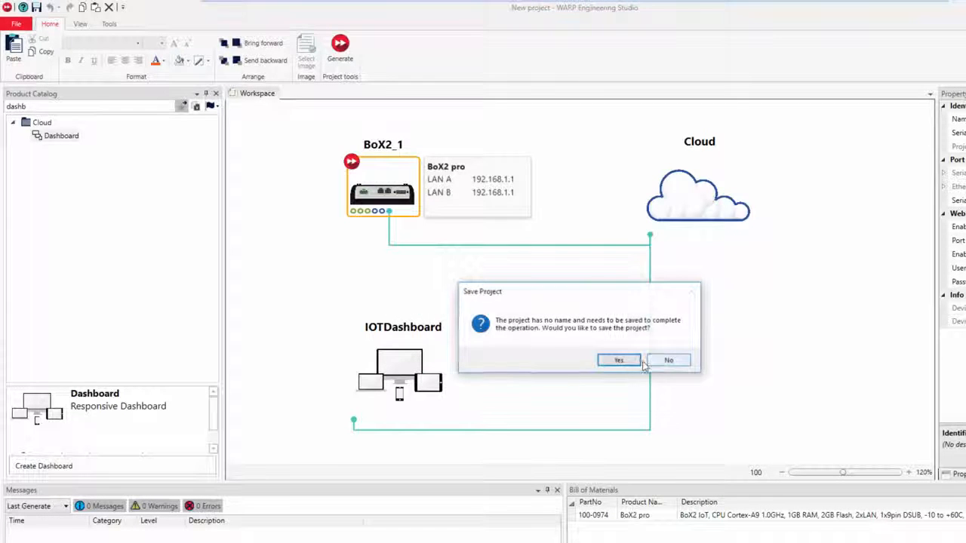
{"action": "left_click", "coordinate": [625, 366]}
{"action": "type", "text": "TestApp"}
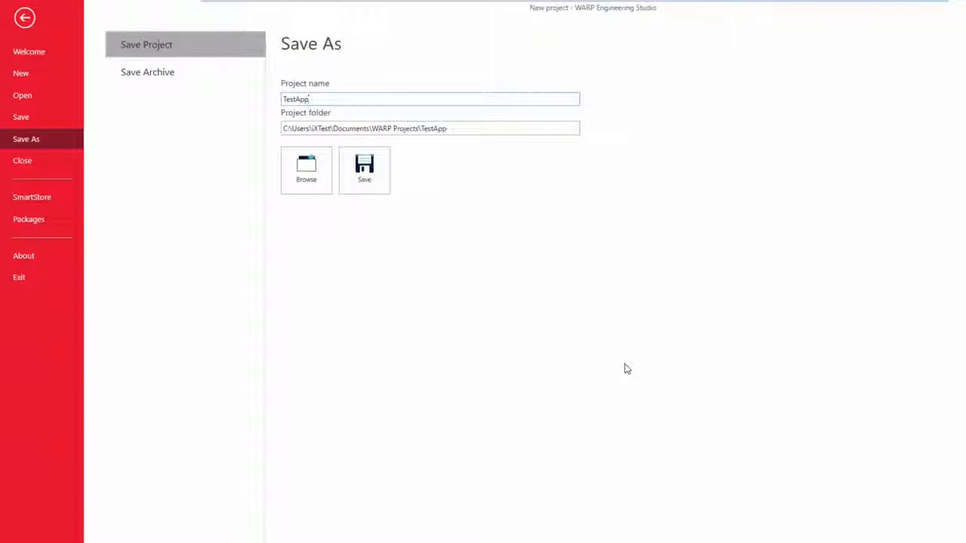
{"action": "left_click", "coordinate": [363, 173]}
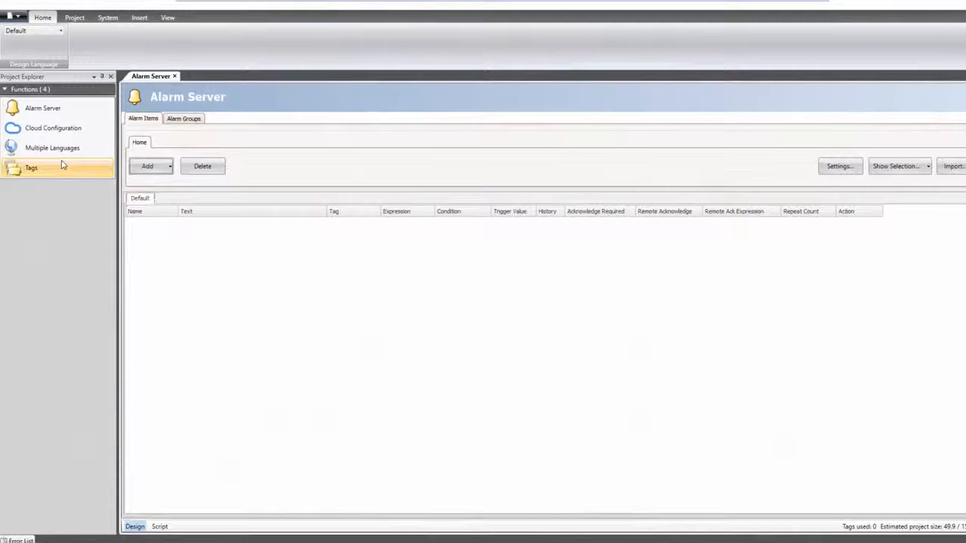
Step: Import all four motor tags from MotorTags.txt into the iX project's Tags
{"action": "left_click", "coordinate": [63, 165]}
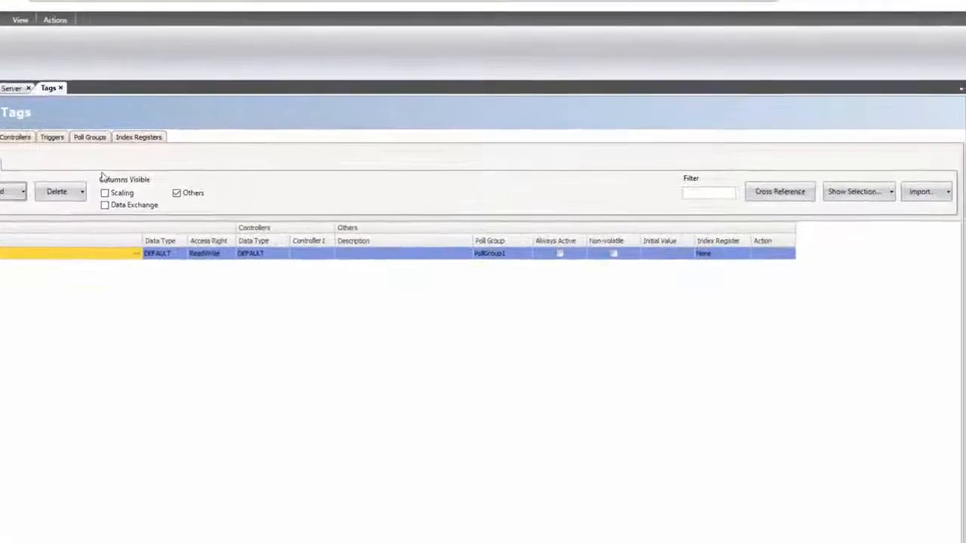
{"action": "left_click", "coordinate": [933, 204]}
{"action": "left_click", "coordinate": [912, 251]}
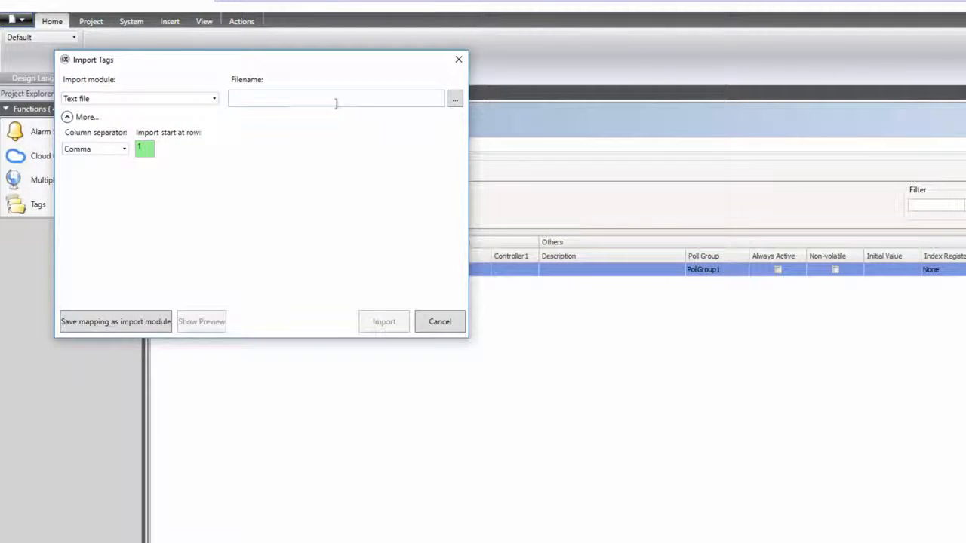
{"action": "left_click", "coordinate": [336, 103]}
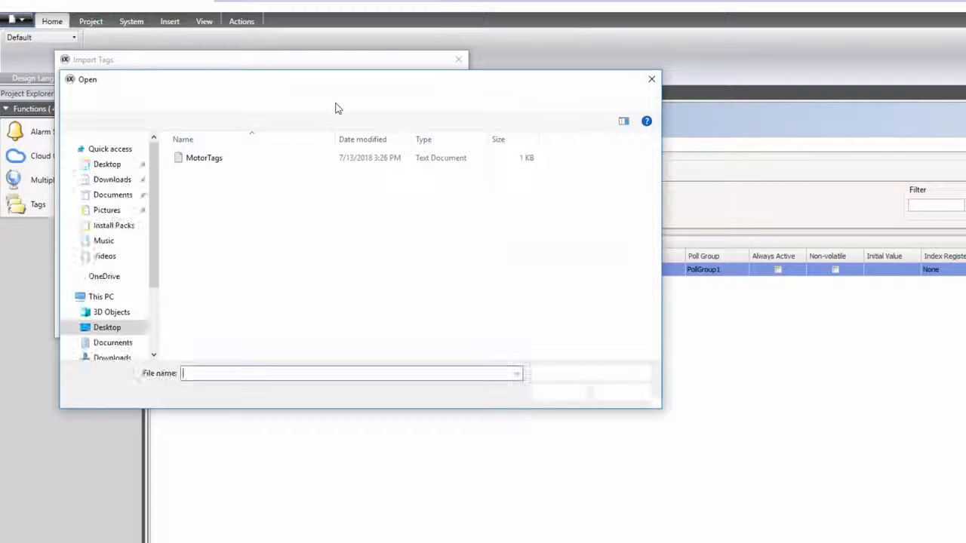
{"action": "left_click", "coordinate": [203, 158]}
{"action": "left_click", "coordinate": [565, 394]}
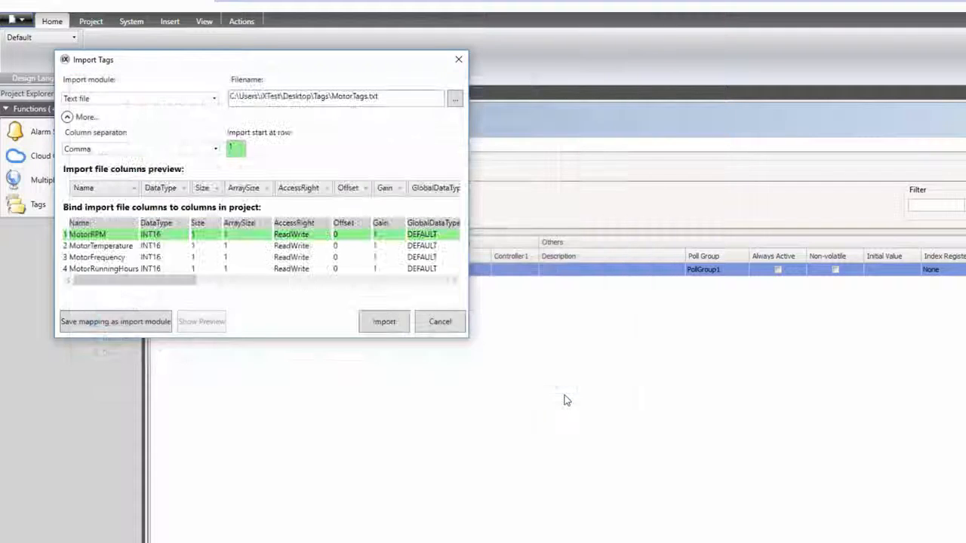
{"action": "left_click", "coordinate": [383, 324]}
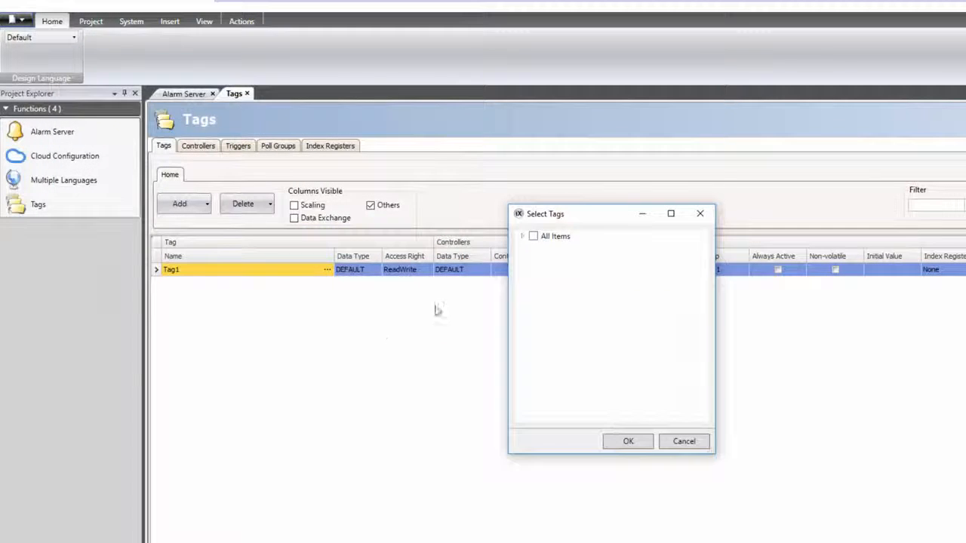
{"action": "left_click", "coordinate": [522, 237]}
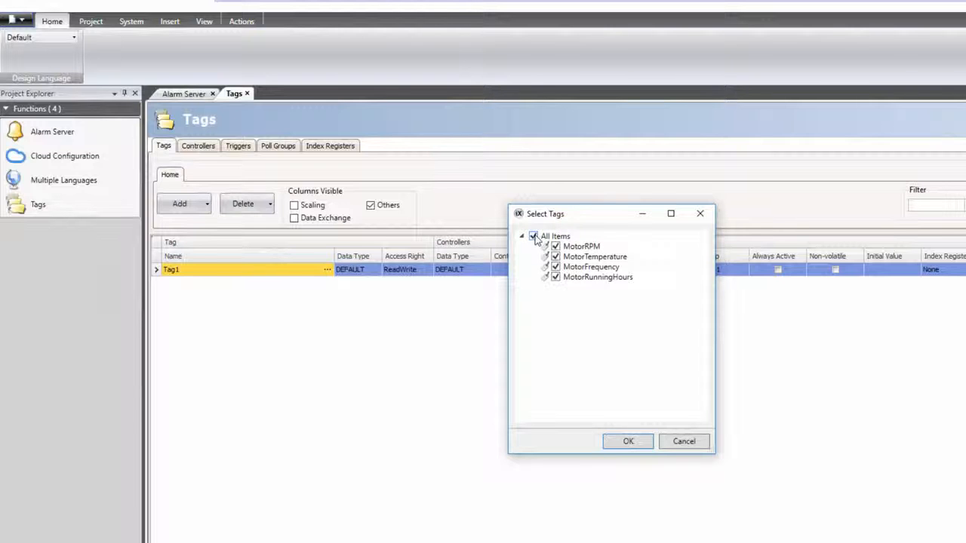
{"action": "left_click", "coordinate": [629, 441]}
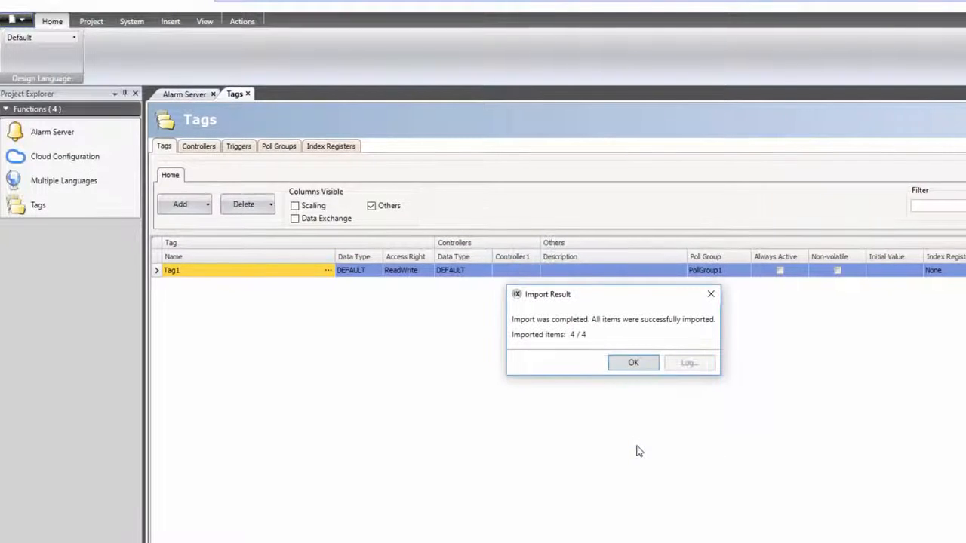
{"action": "left_click", "coordinate": [634, 363]}
{"action": "left_click", "coordinate": [200, 147]}
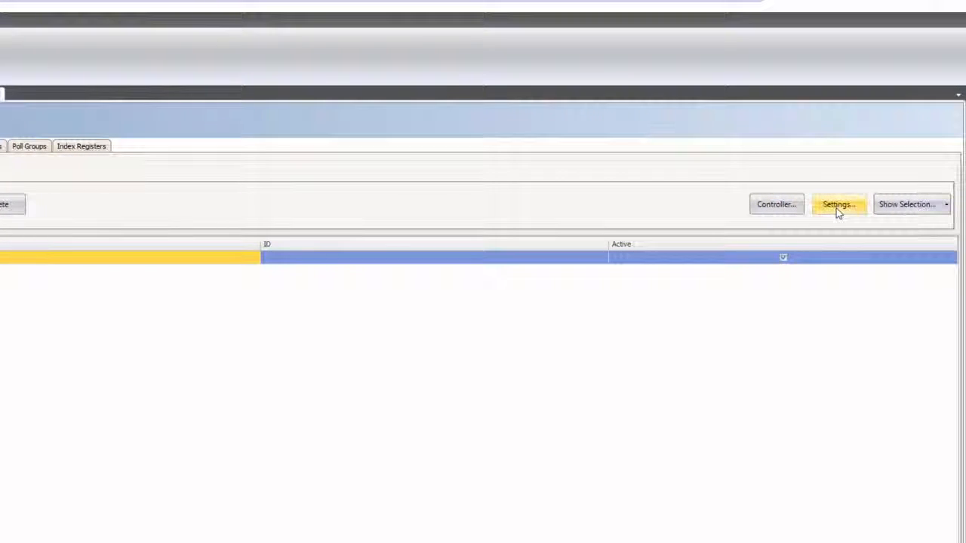
Step: Set DEMO device C3 to Cyclic with minimum 80 and maximum 100, then build iX_Project1
{"action": "left_click", "coordinate": [837, 210]}
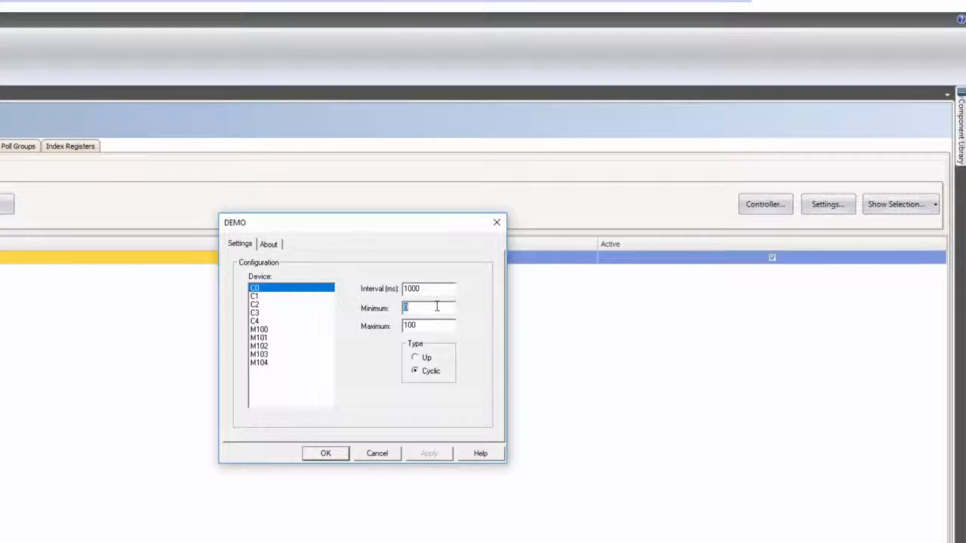
{"action": "left_click", "coordinate": [281, 297]}
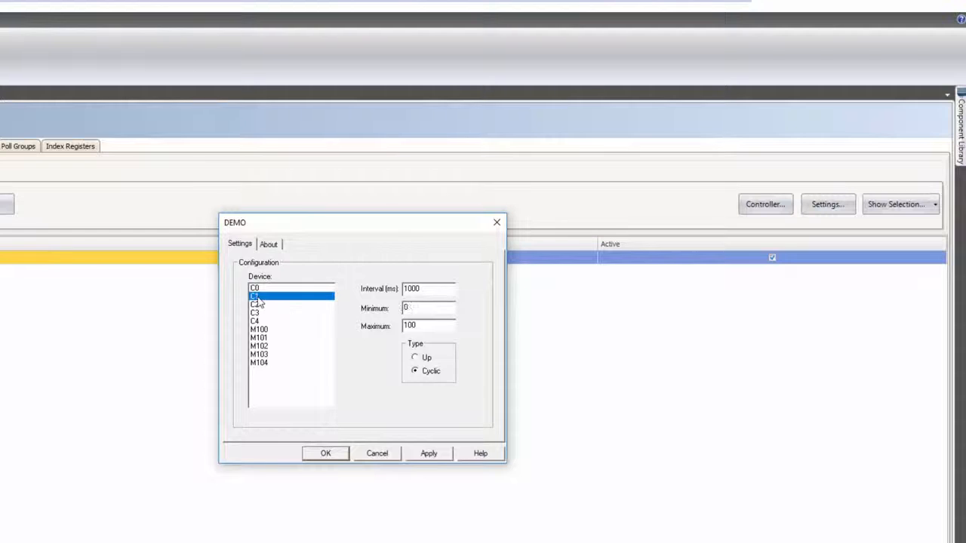
{"action": "double_click", "coordinate": [419, 311]}
{"action": "double_click", "coordinate": [415, 325]}
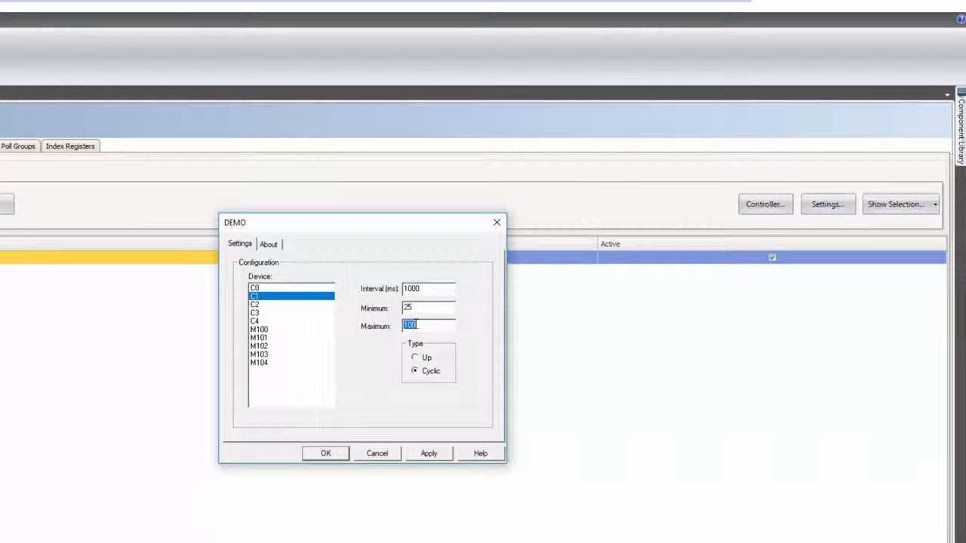
{"action": "left_click", "coordinate": [281, 305]}
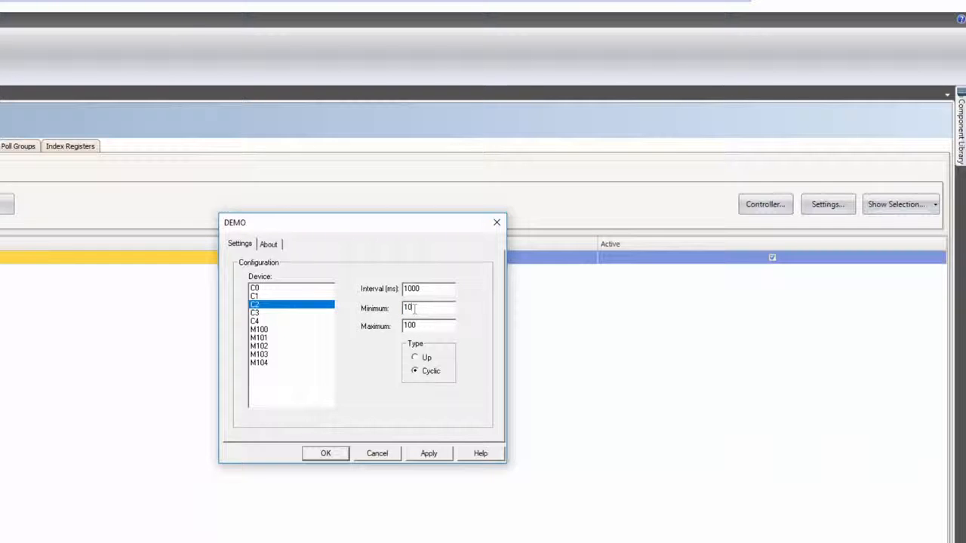
{"action": "left_click", "coordinate": [309, 313]}
{"action": "double_click", "coordinate": [431, 308]}
{"action": "type", "text": "80"}
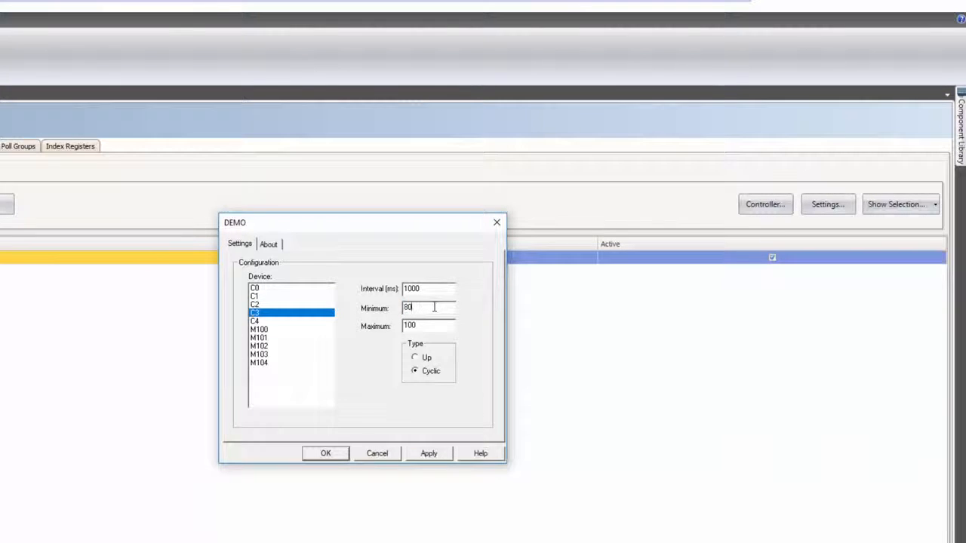
{"action": "left_click", "coordinate": [339, 454]}
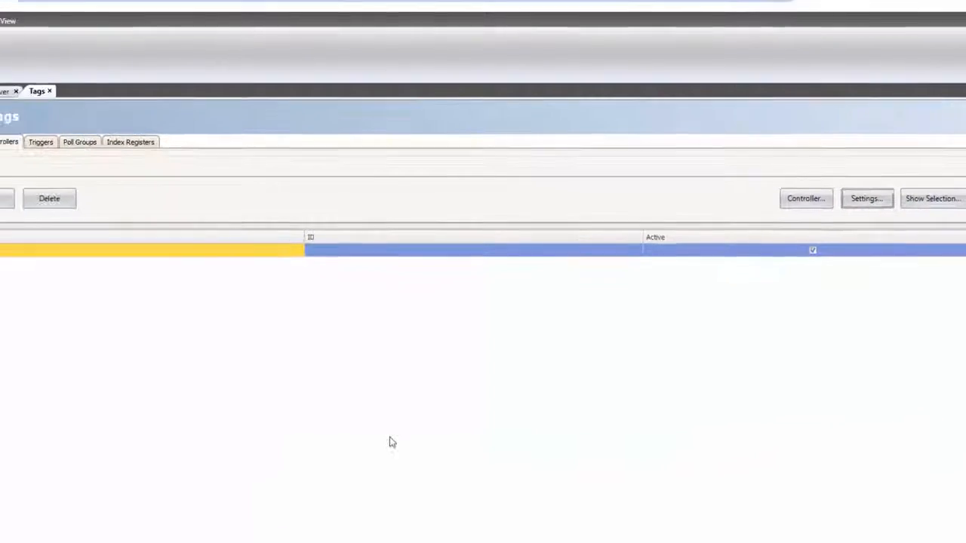
{"action": "left_click", "coordinate": [13, 18]}
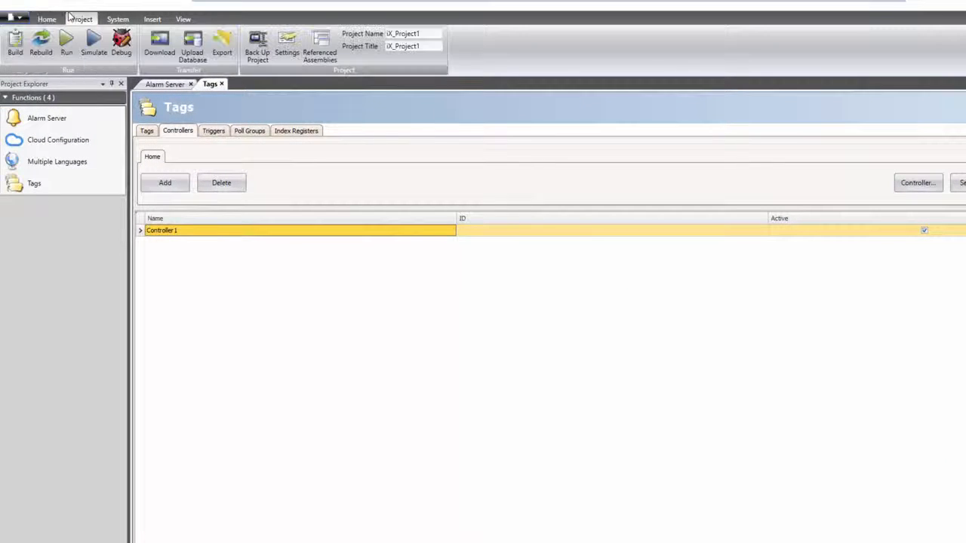
{"action": "left_click", "coordinate": [15, 42]}
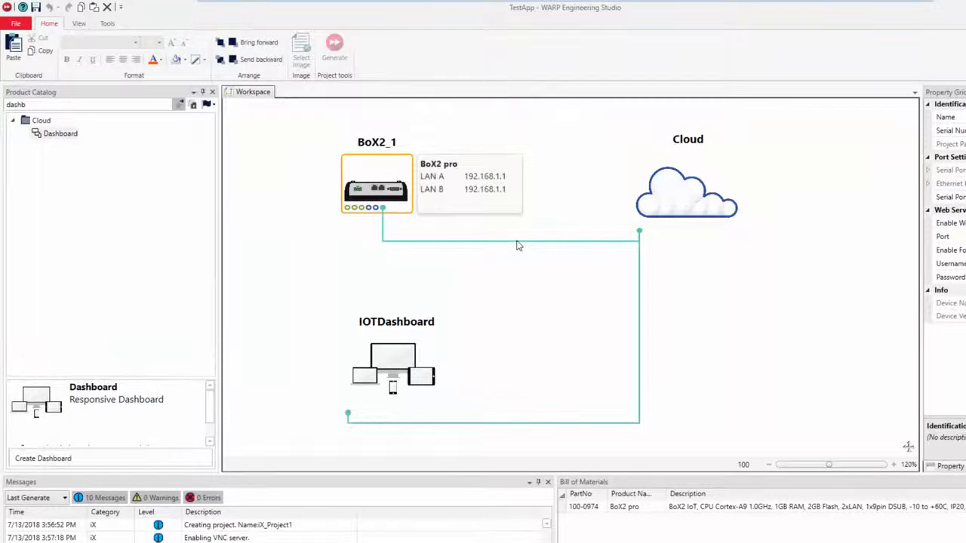
Step: Enable MotorRPM, MotorTemperature, MotorFrequency and MotorRunningHours on the BoX2_1–Cloud link, leaving Tag1 off
{"action": "left_click", "coordinate": [515, 242]}
{"action": "left_click", "coordinate": [525, 248]}
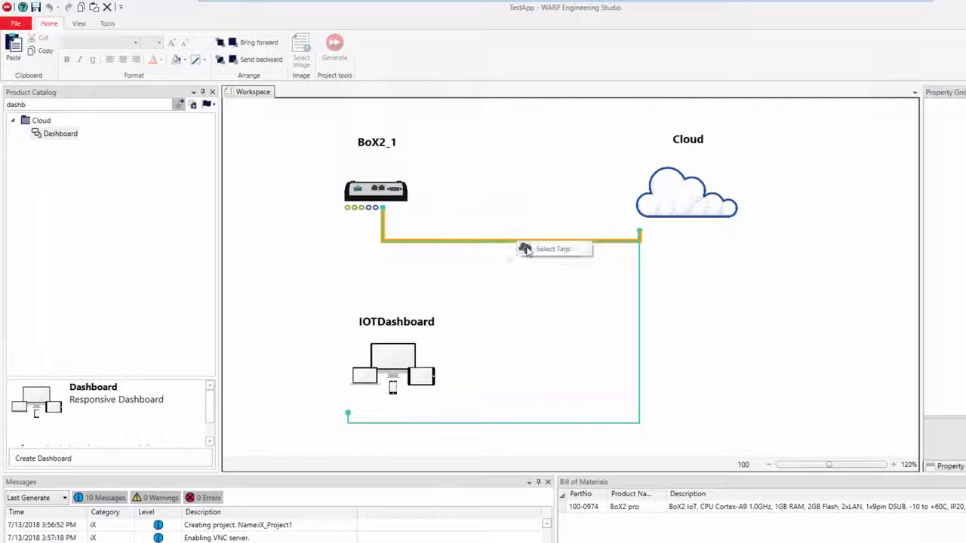
{"action": "left_click", "coordinate": [124, 202]}
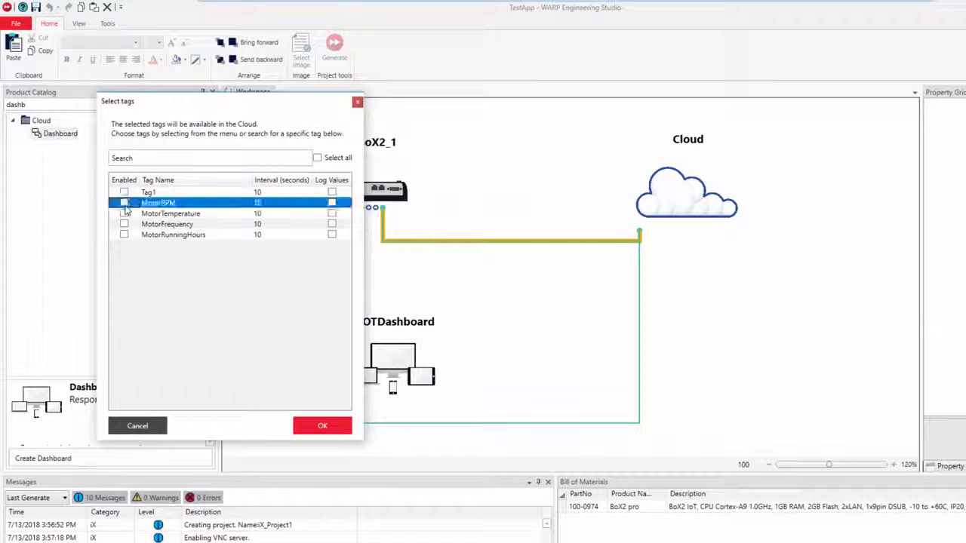
{"action": "left_click", "coordinate": [124, 215]}
{"action": "left_click", "coordinate": [123, 213]}
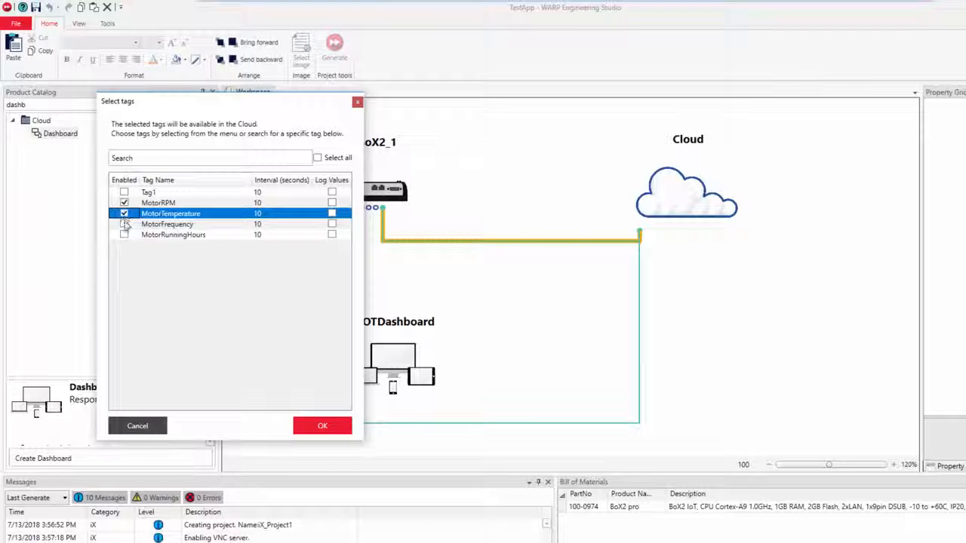
{"action": "left_click", "coordinate": [124, 224]}
{"action": "left_click", "coordinate": [124, 235]}
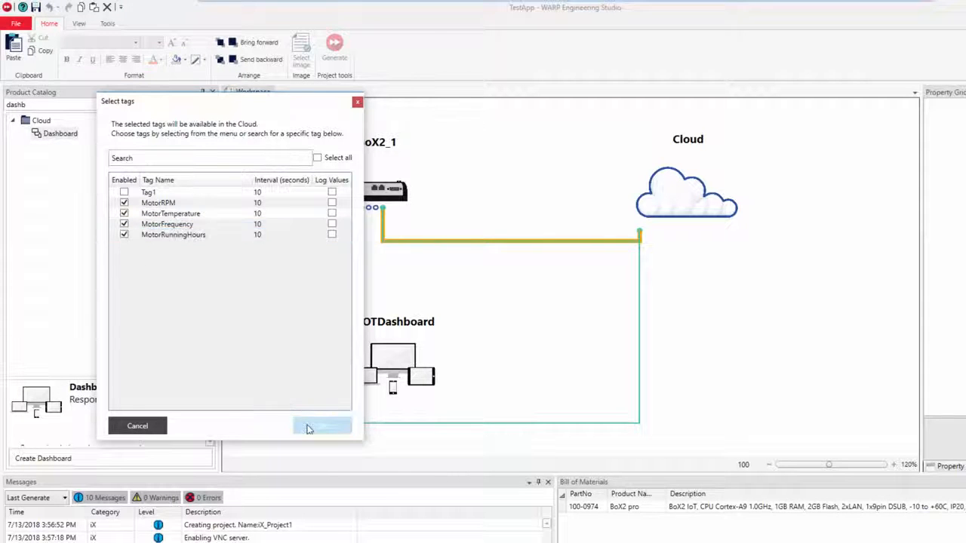
{"action": "left_click", "coordinate": [310, 425]}
{"action": "left_click", "coordinate": [375, 190]}
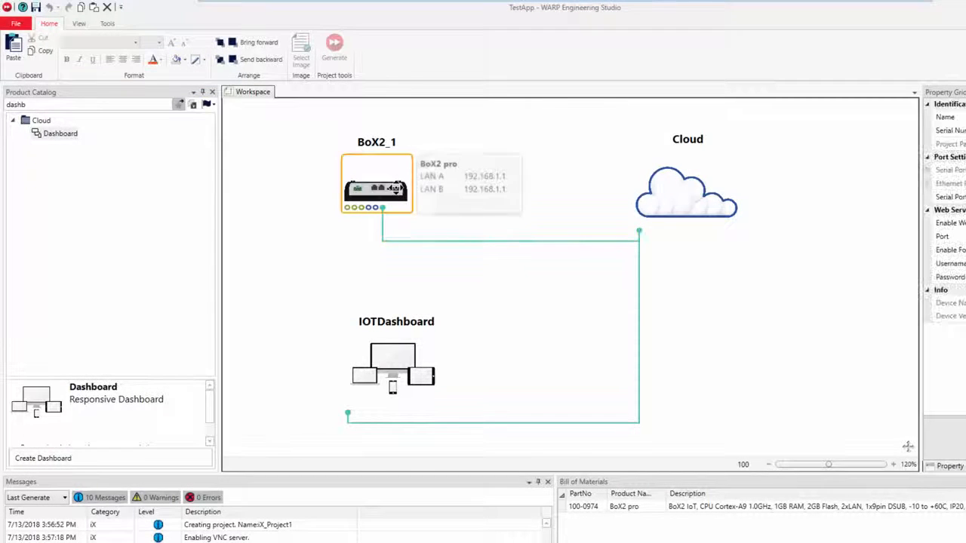
Step: Download the project to the BoX2_1 device
{"action": "right_click", "coordinate": [393, 191]}
{"action": "left_click", "coordinate": [442, 283]}
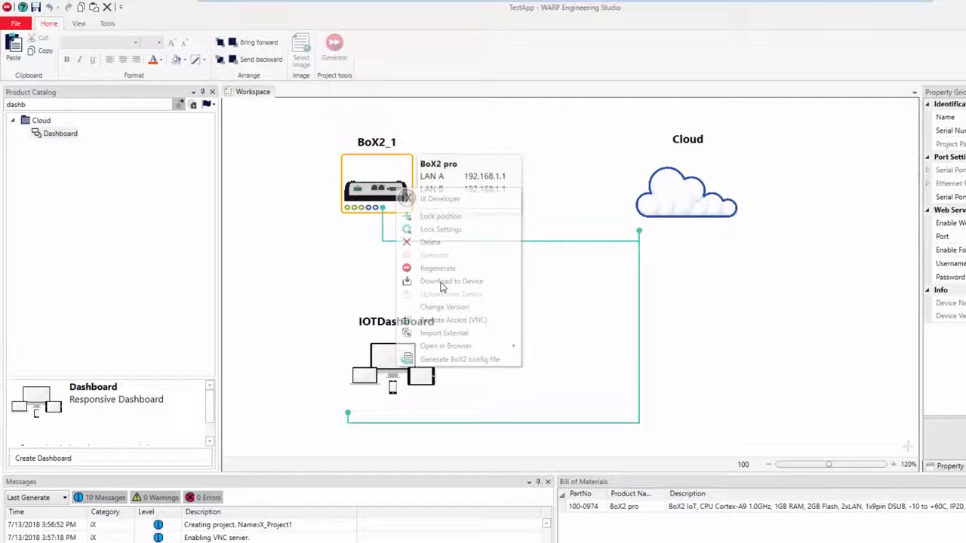
{"action": "left_click", "coordinate": [656, 353]}
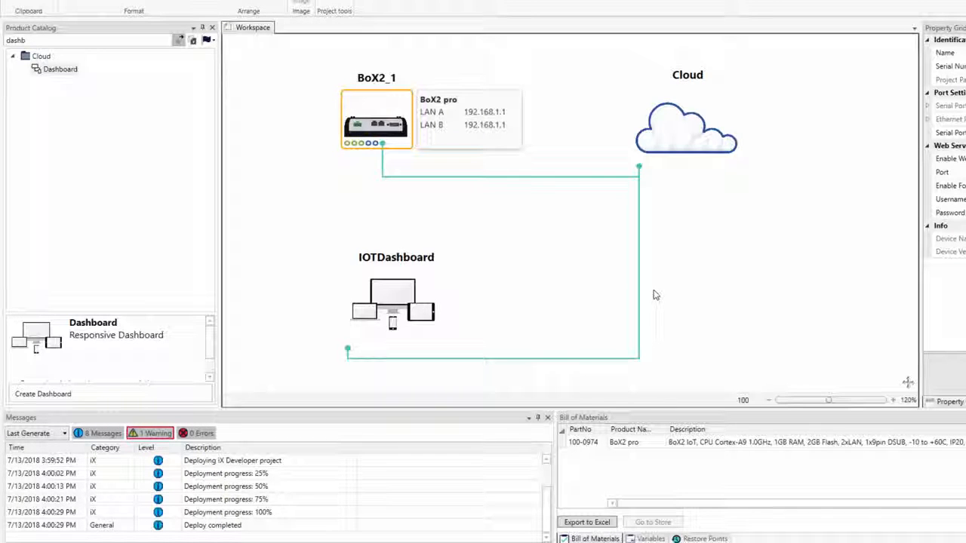
Step: Open IOTDashboard in the dashboard editor
{"action": "left_click", "coordinate": [404, 311]}
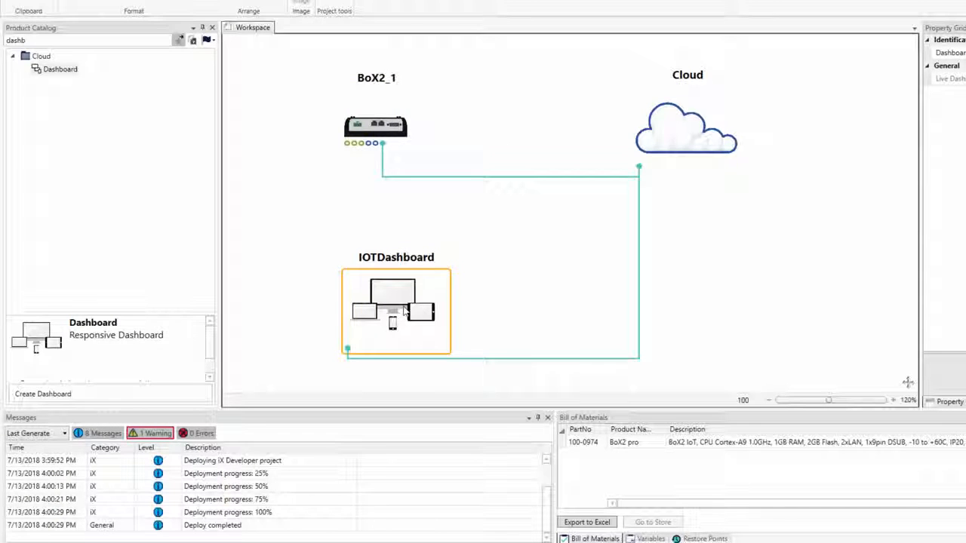
{"action": "right_click", "coordinate": [405, 311]}
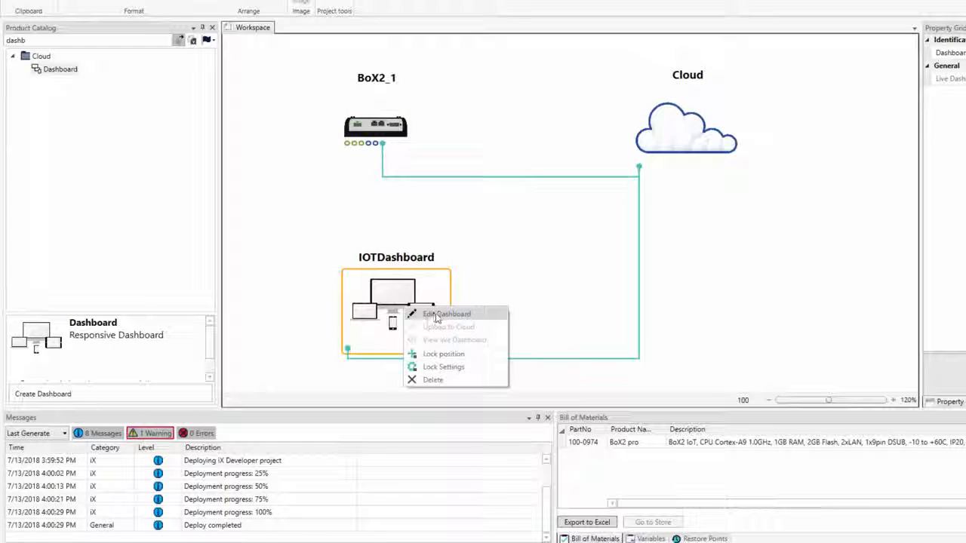
{"action": "left_click", "coordinate": [436, 316]}
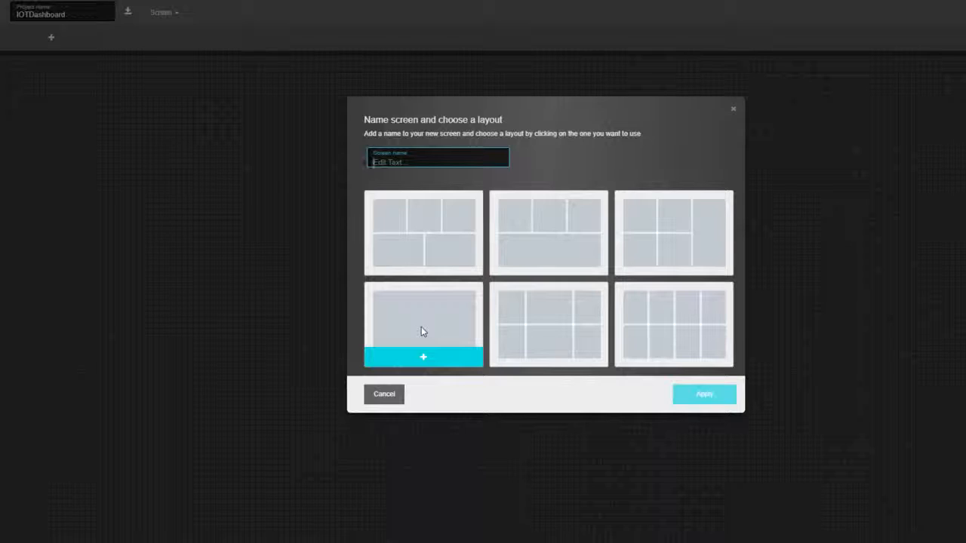
Step: Create the Overview screen using the three-over-one tile layout
{"action": "type", "text": "Ove"}
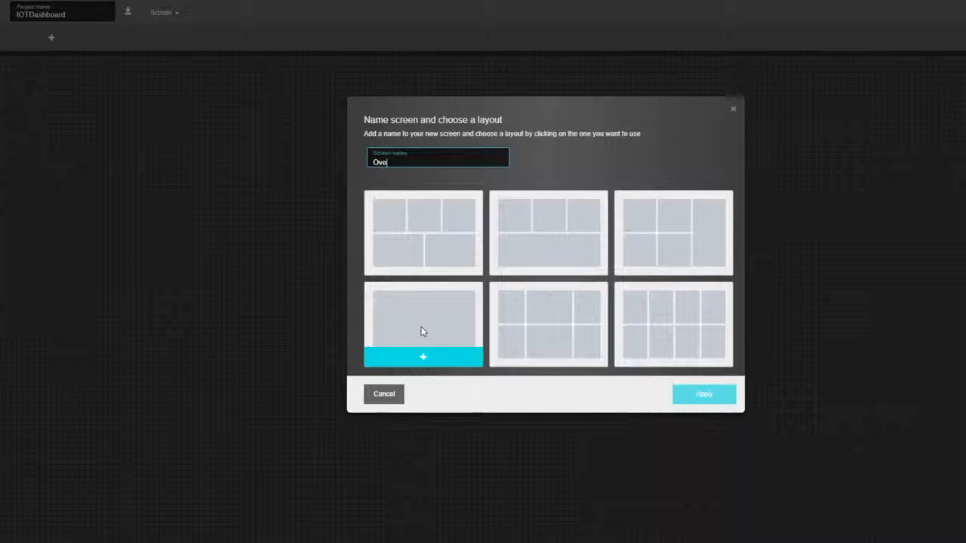
{"action": "type", "text": "rview"}
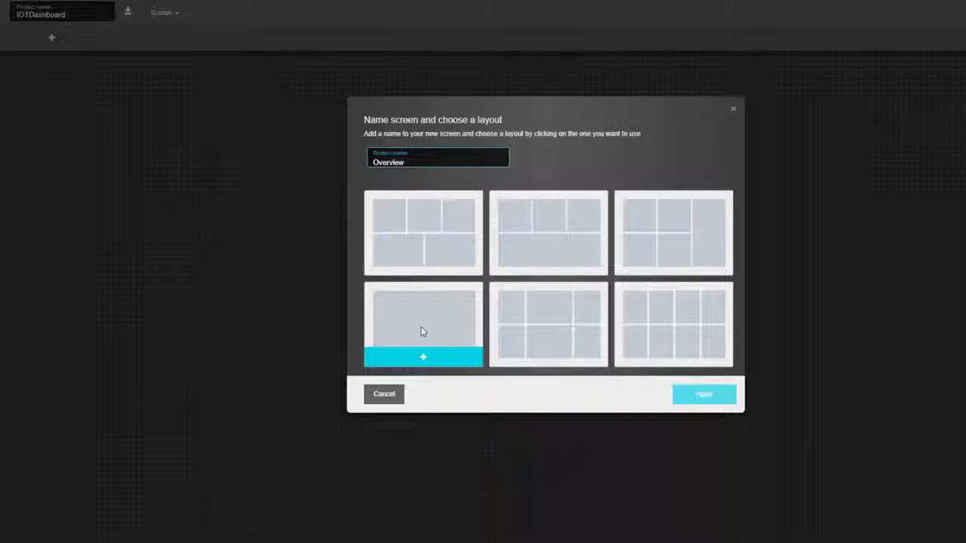
{"action": "left_click", "coordinate": [545, 237]}
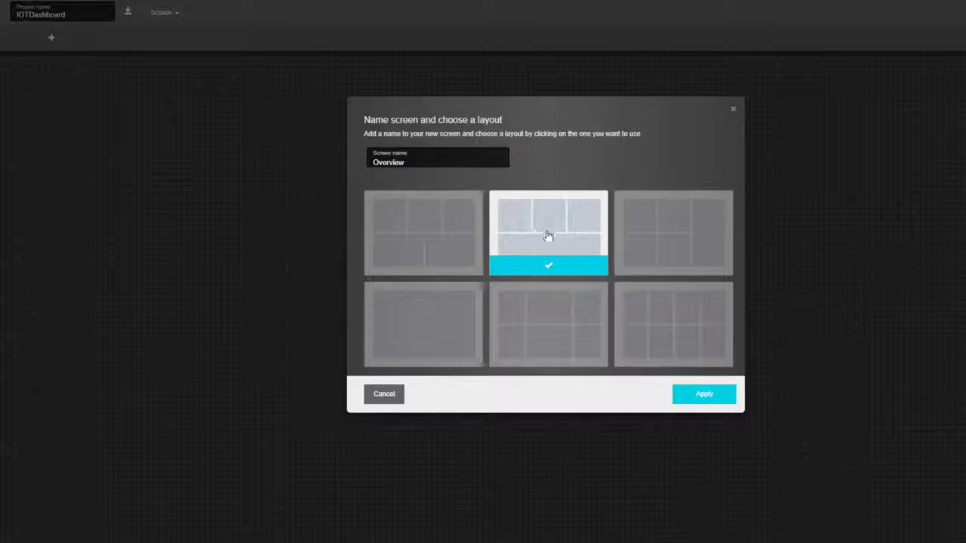
{"action": "left_click", "coordinate": [712, 397]}
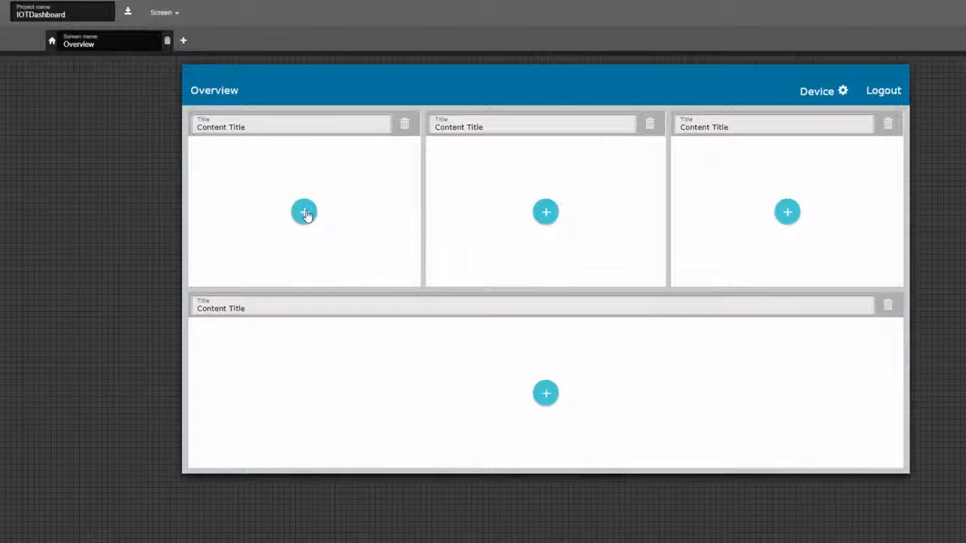
Step: Put a liquid-level gauge bound to BoX2_1.MotorFrequency, scaled 0–100, in the first tile
{"action": "left_click", "coordinate": [305, 213]}
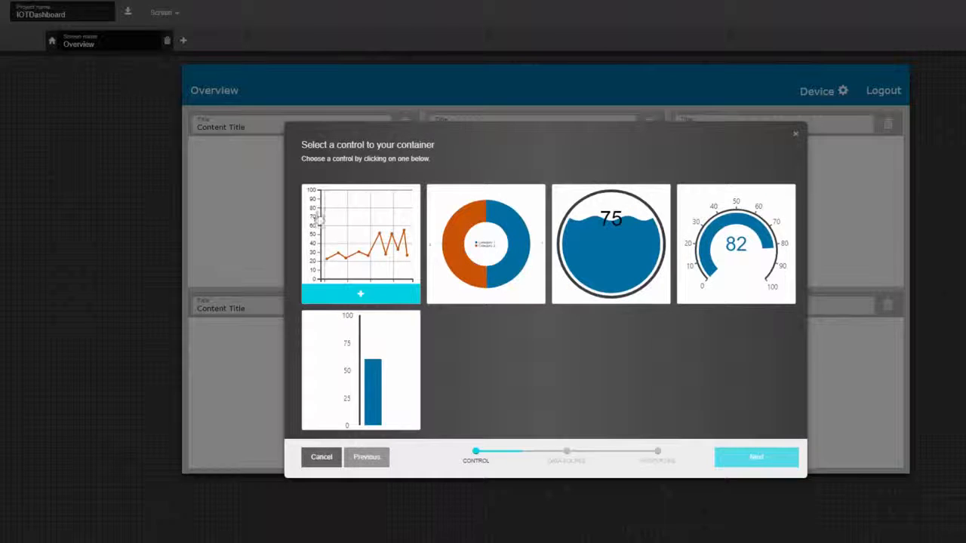
{"action": "left_click", "coordinate": [606, 243]}
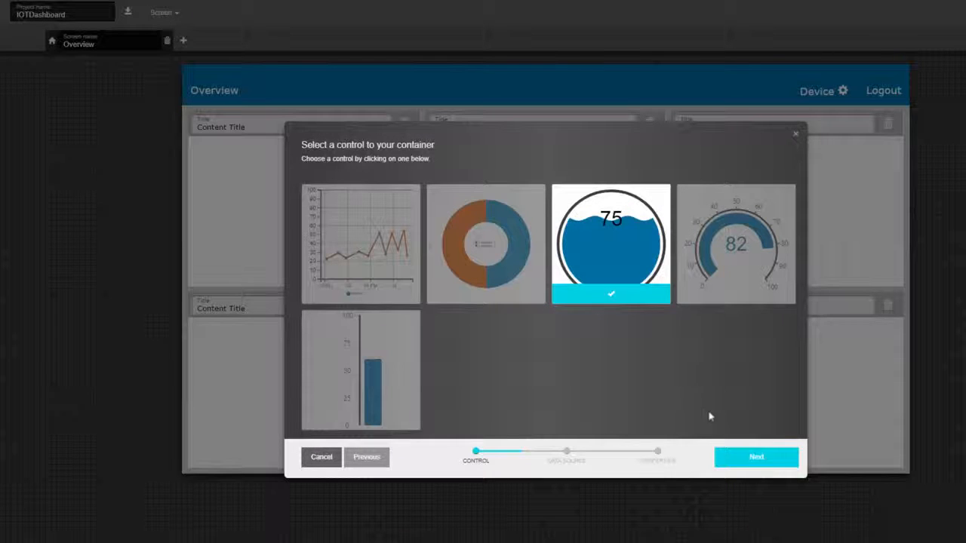
{"action": "left_click", "coordinate": [751, 456]}
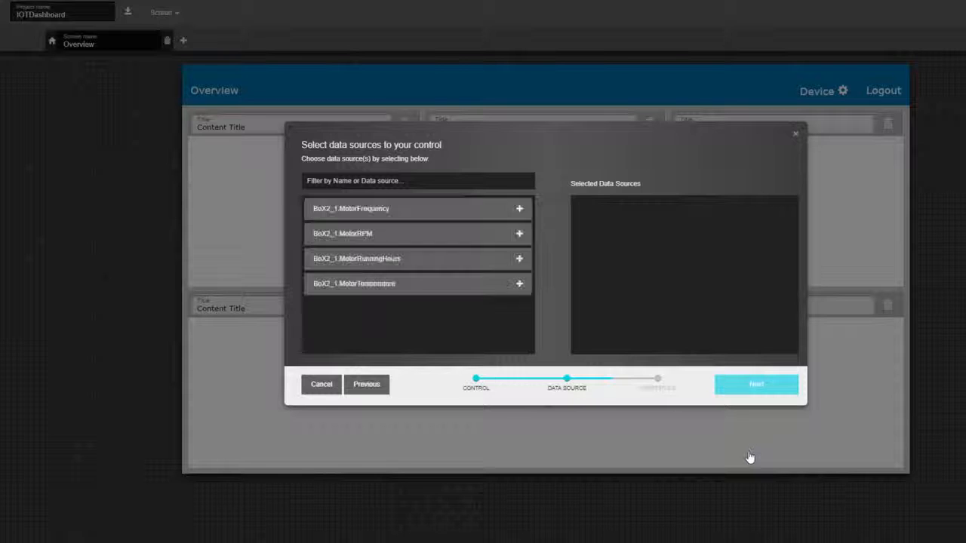
{"action": "left_click", "coordinate": [370, 212]}
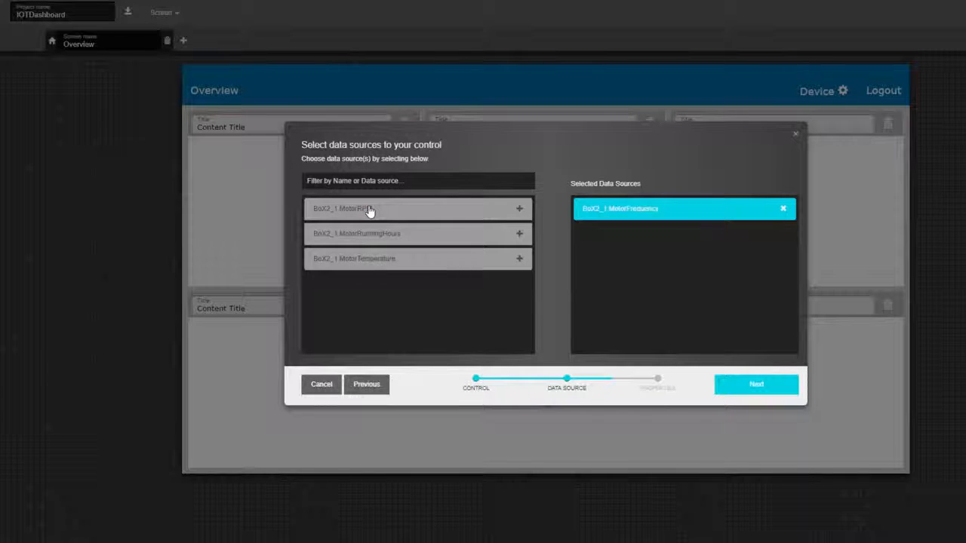
{"action": "left_click", "coordinate": [737, 392]}
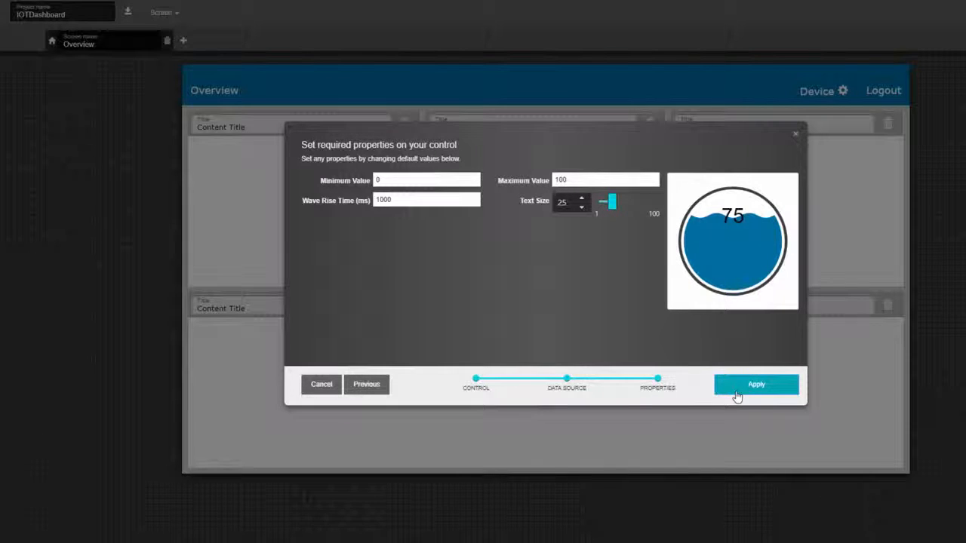
{"action": "left_click", "coordinate": [736, 393]}
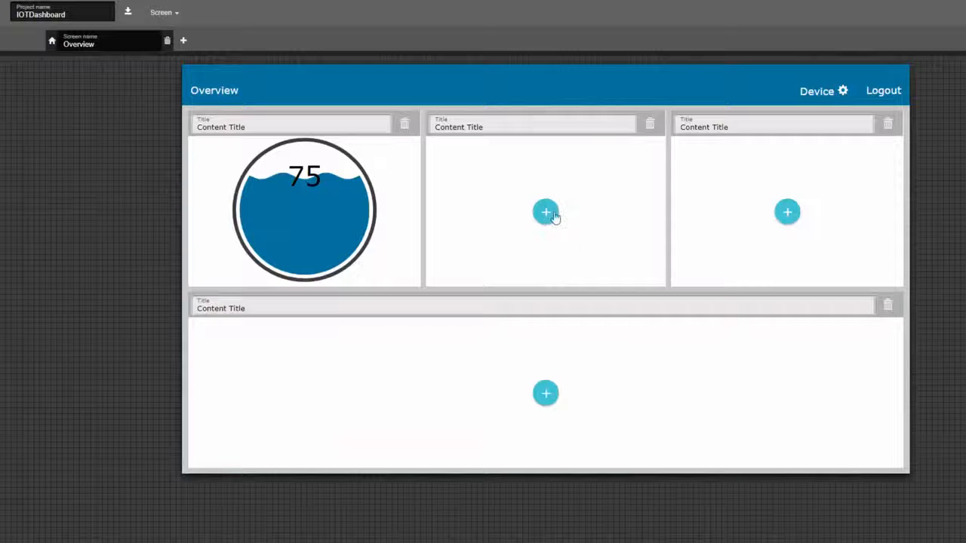
Step: Add a dial gauge bound to BoX2_1.MotorRPM with default 0–100 properties to the middle tile
{"action": "left_click", "coordinate": [546, 214]}
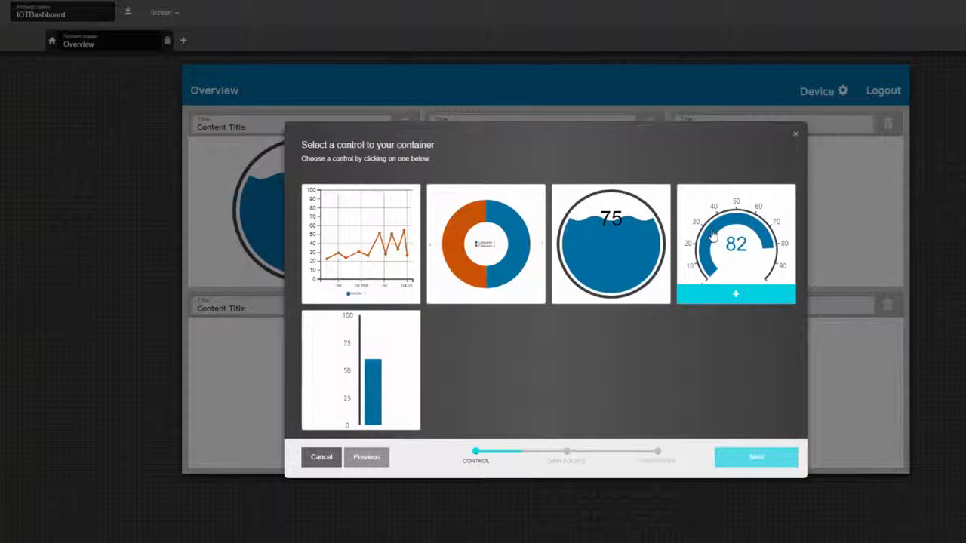
{"action": "left_click", "coordinate": [738, 242]}
{"action": "left_click", "coordinate": [764, 460]}
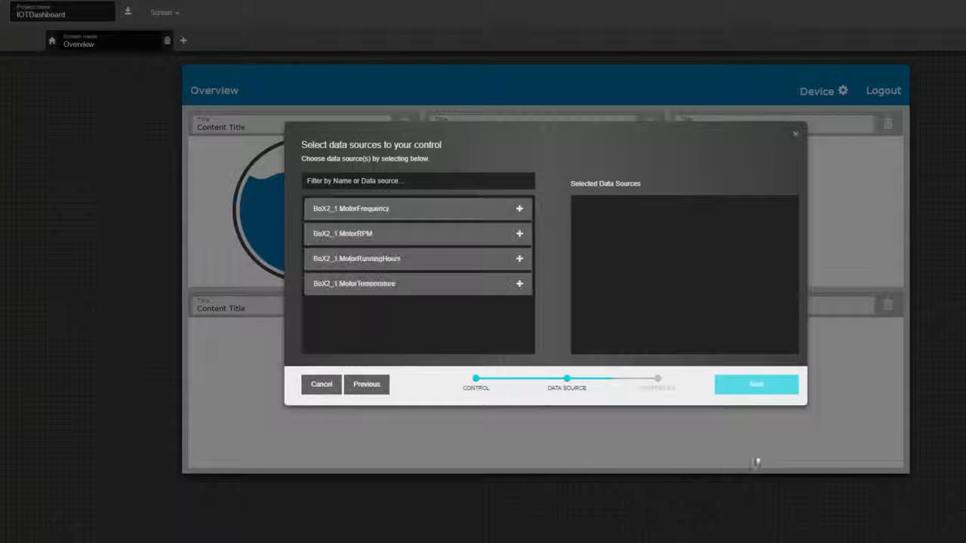
{"action": "left_click", "coordinate": [411, 234]}
{"action": "left_click", "coordinate": [743, 384]}
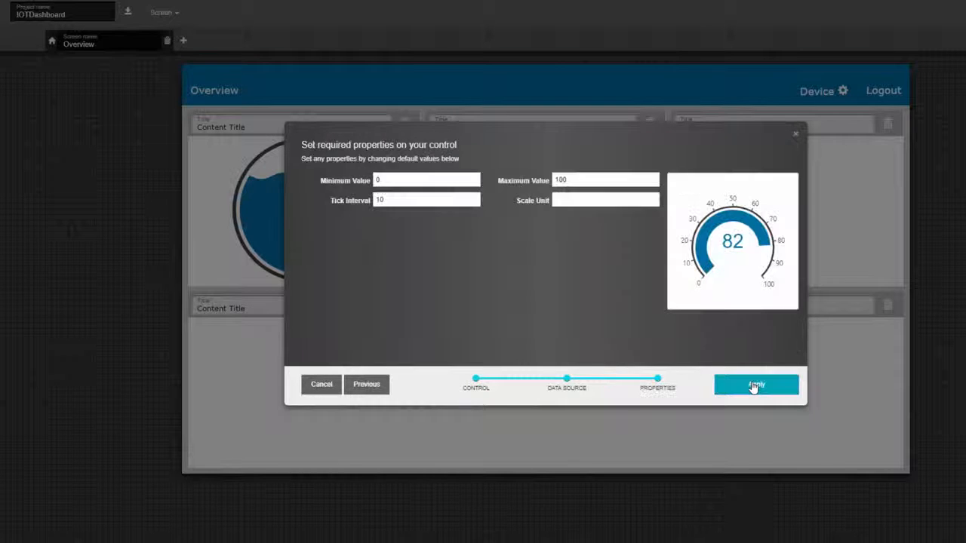
{"action": "left_click", "coordinate": [754, 387]}
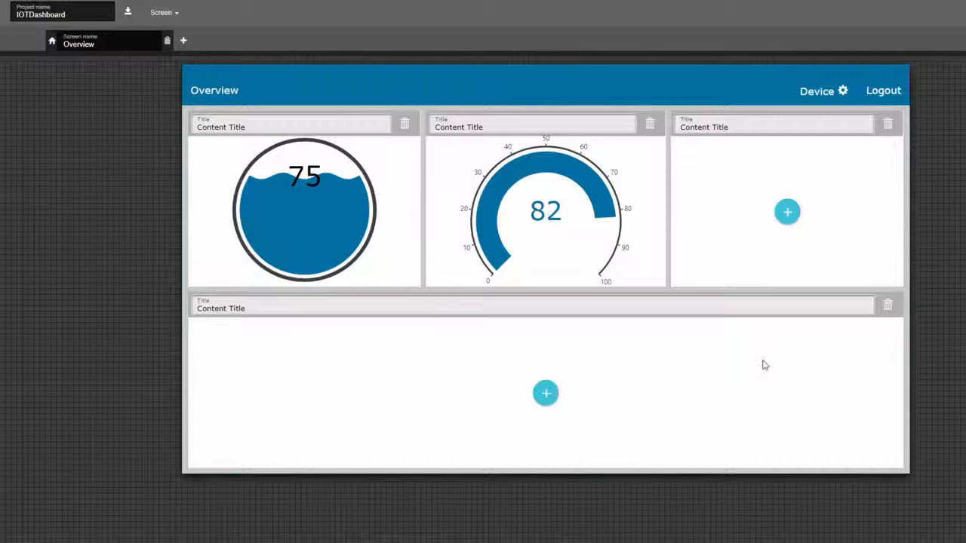
Step: Place a vertical bar chart fed by BoX2_1.MotorTemperature, scaled 0–100, in the third tile
{"action": "left_click", "coordinate": [788, 216]}
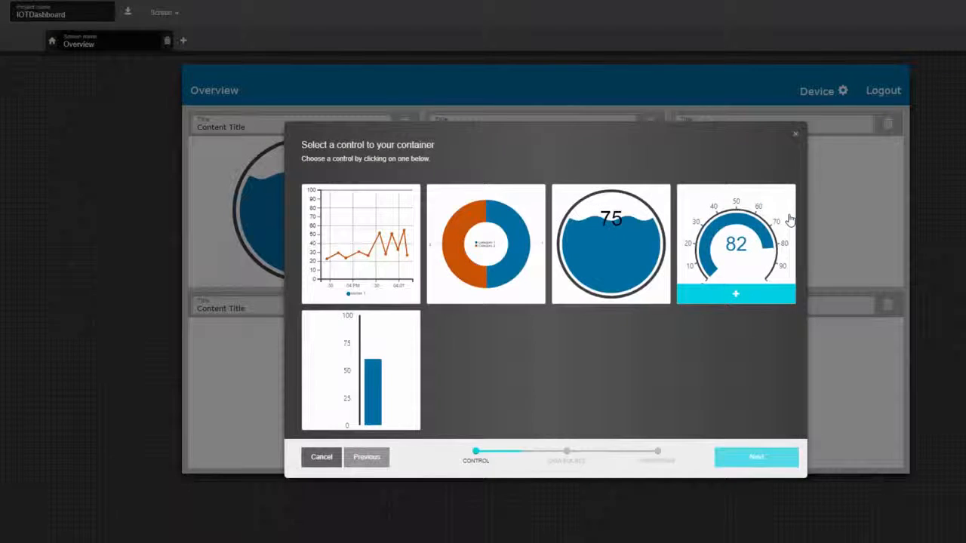
{"action": "left_click", "coordinate": [391, 377]}
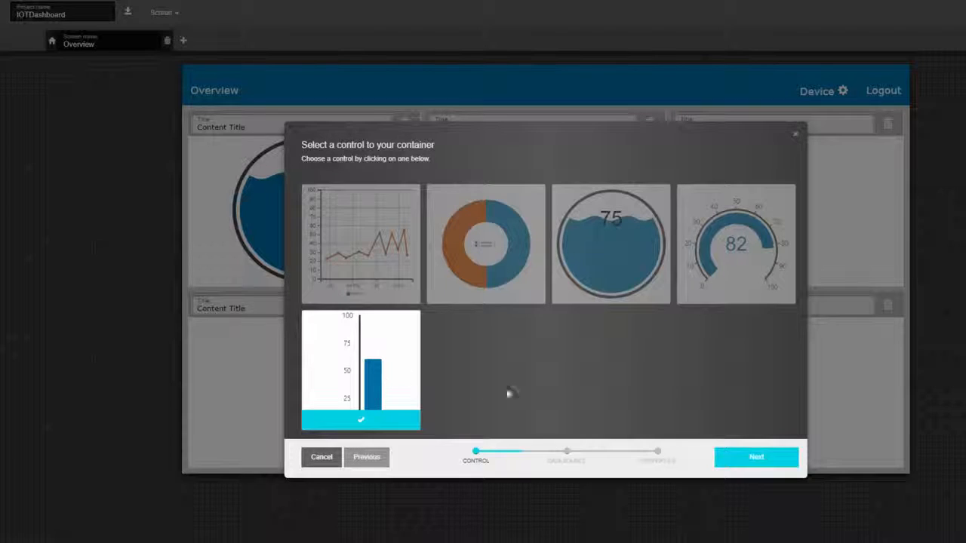
{"action": "left_click", "coordinate": [758, 462]}
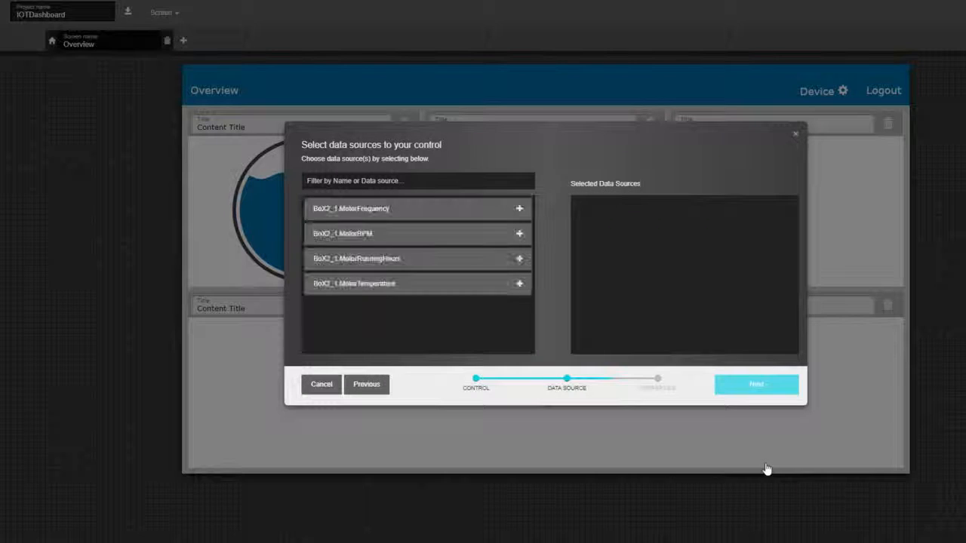
{"action": "left_click", "coordinate": [393, 287]}
{"action": "left_click", "coordinate": [765, 388]}
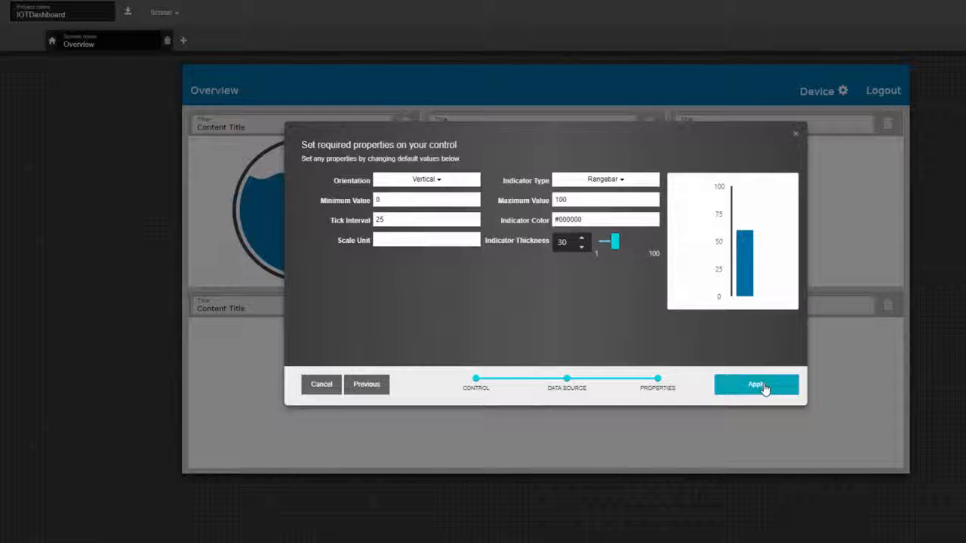
{"action": "left_click", "coordinate": [757, 385]}
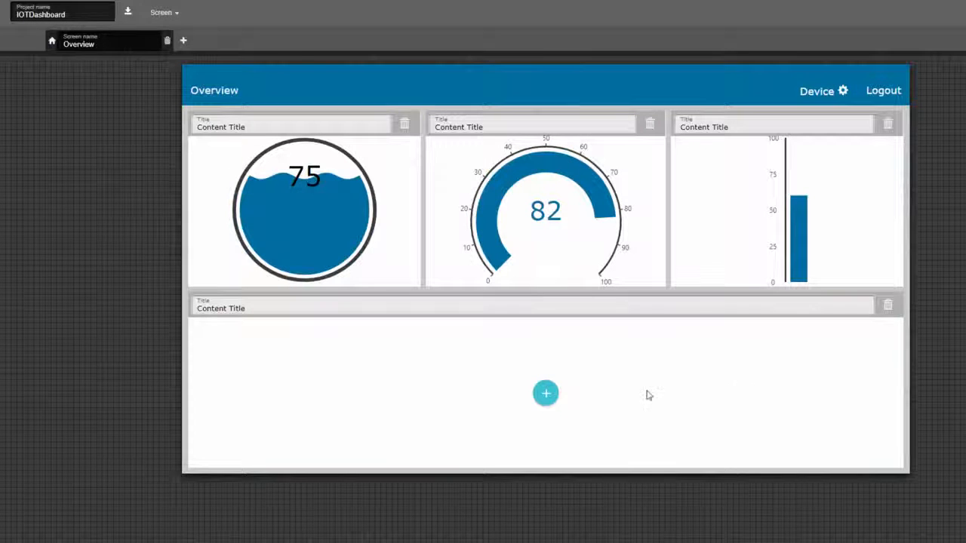
{"action": "left_click", "coordinate": [546, 395]}
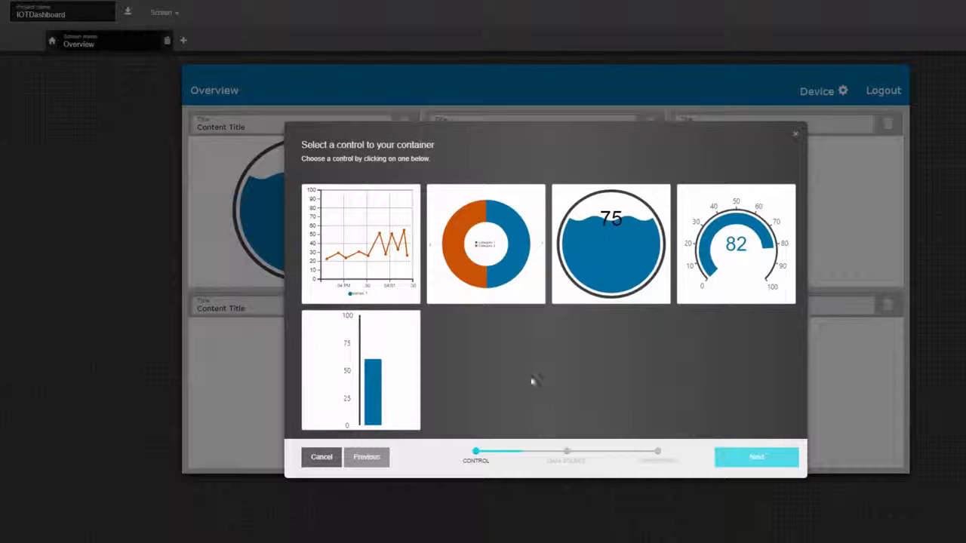
Step: Add a line chart of MotorFrequency, MotorRPM, MotorRunningHours and MotorTemperature to the bottom tile
{"action": "left_click", "coordinate": [400, 282]}
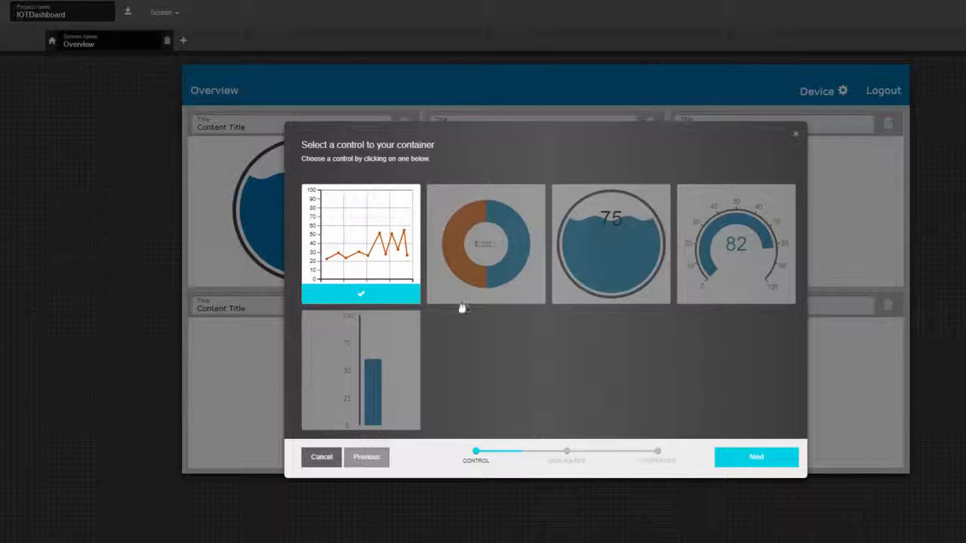
{"action": "left_click", "coordinate": [757, 458]}
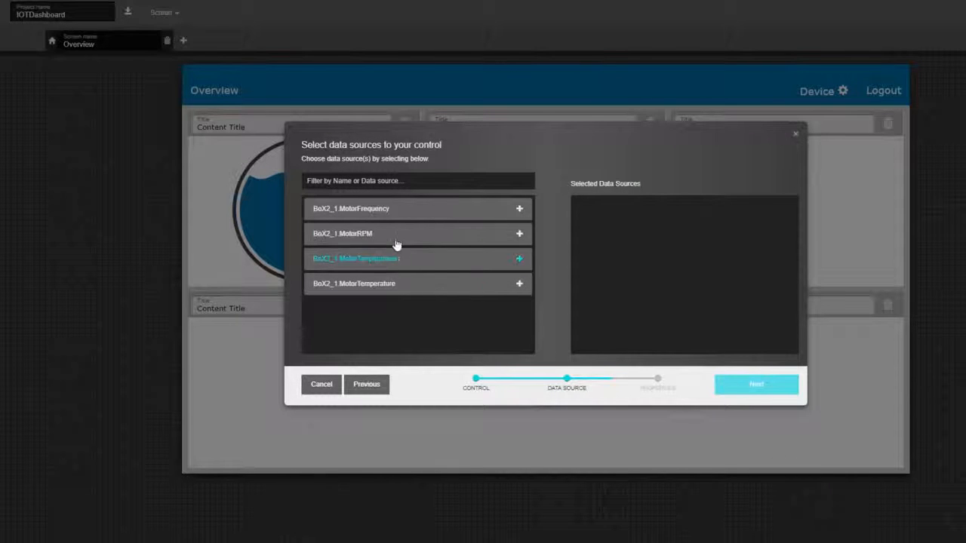
{"action": "left_click", "coordinate": [379, 215]}
{"action": "left_click", "coordinate": [378, 215]}
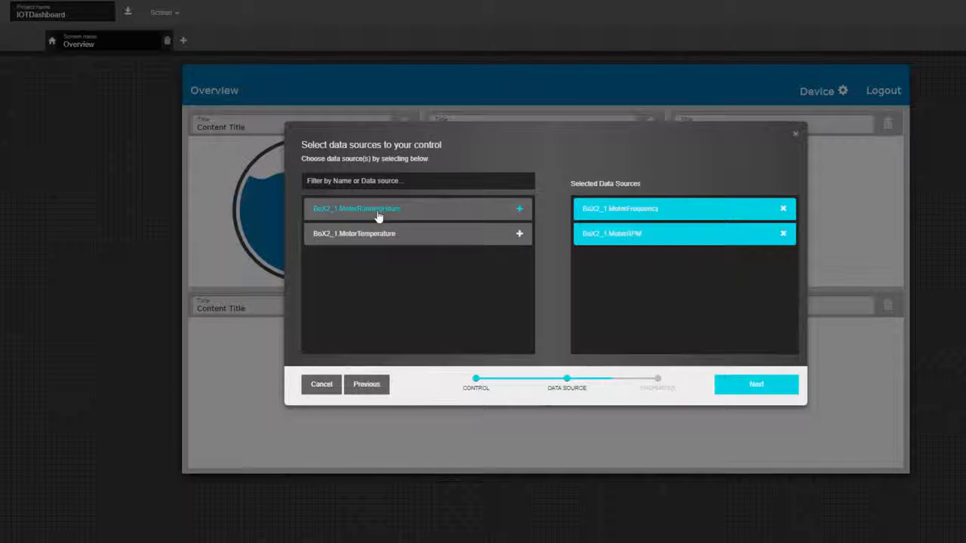
{"action": "left_click", "coordinate": [379, 215]}
{"action": "left_click", "coordinate": [378, 216]}
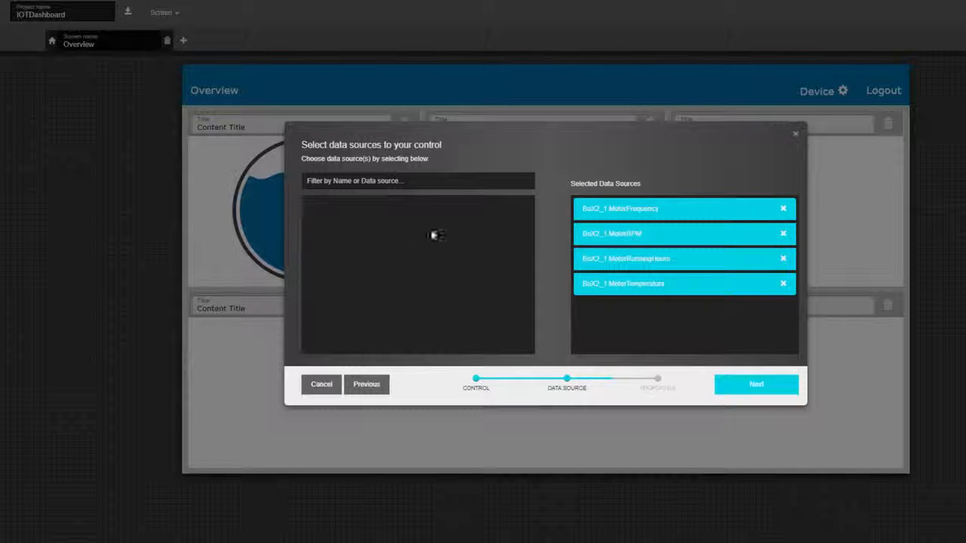
{"action": "left_click", "coordinate": [770, 389]}
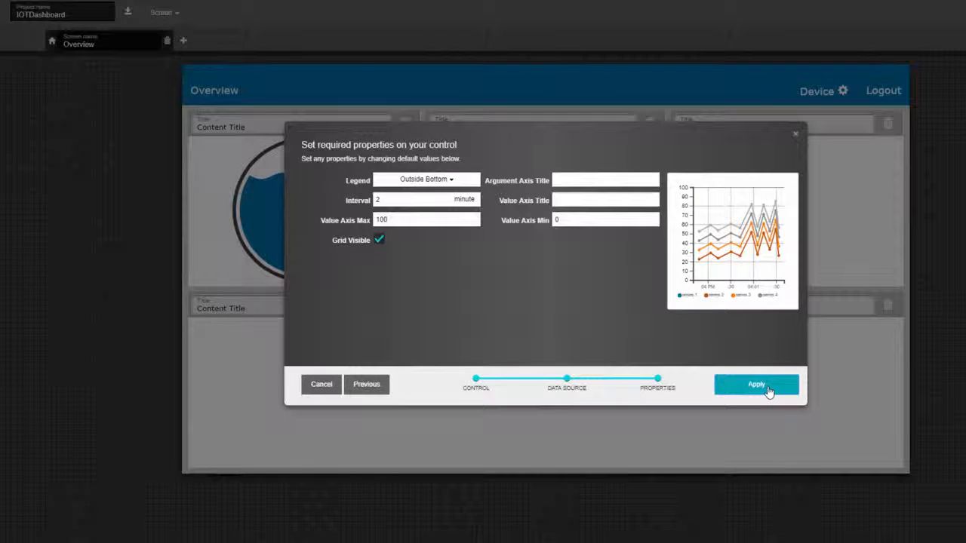
{"action": "left_click", "coordinate": [769, 390]}
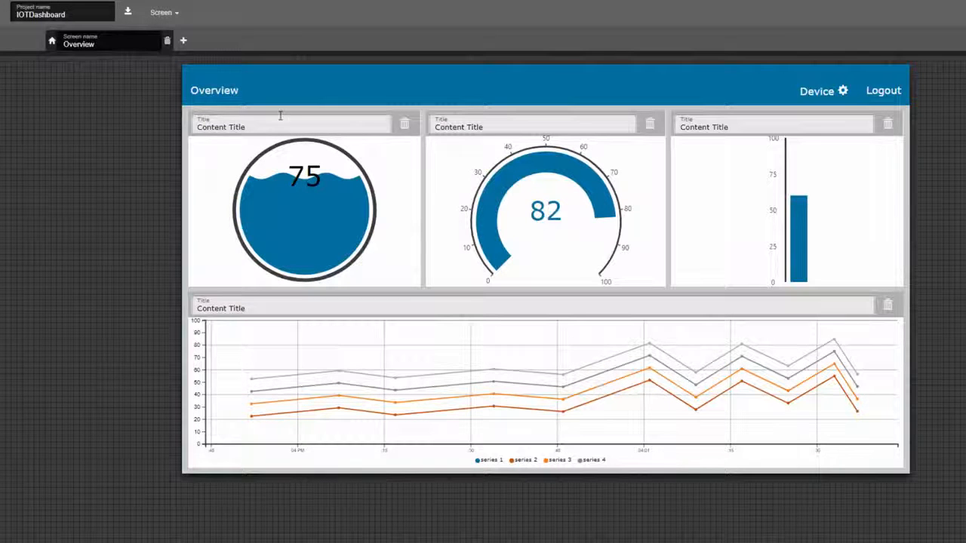
Step: Save the IOTDashboard project and bring up the Cloud element's context menu in the workspace
{"action": "left_click", "coordinate": [128, 15]}
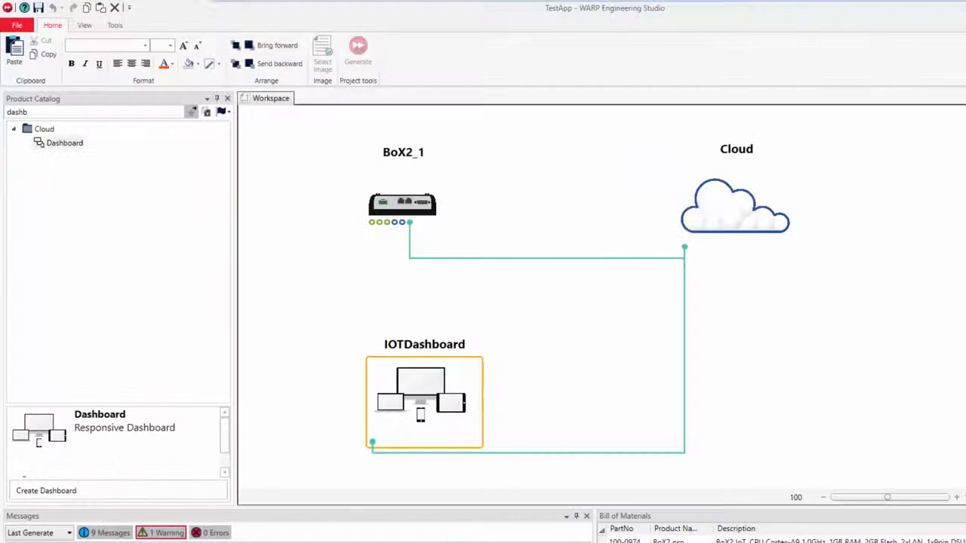
{"action": "left_click", "coordinate": [728, 225]}
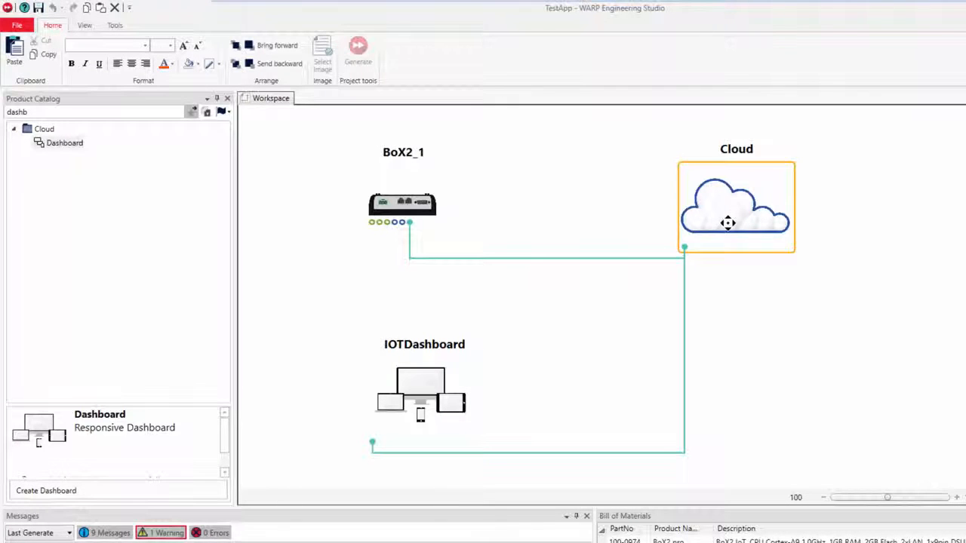
{"action": "right_click", "coordinate": [729, 227]}
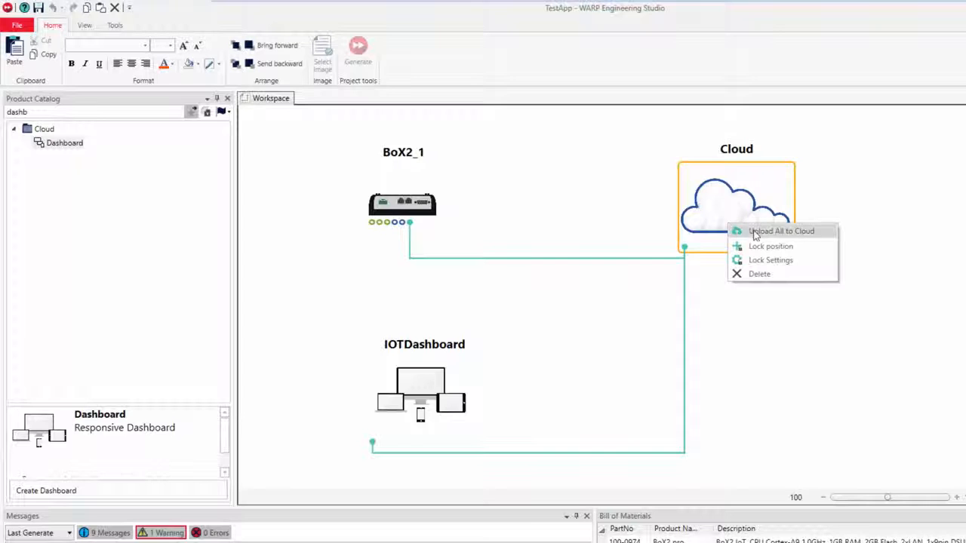
Step: Run Upload All to Cloud, signing in with the listed Microsoft account and its password
{"action": "left_click", "coordinate": [755, 235]}
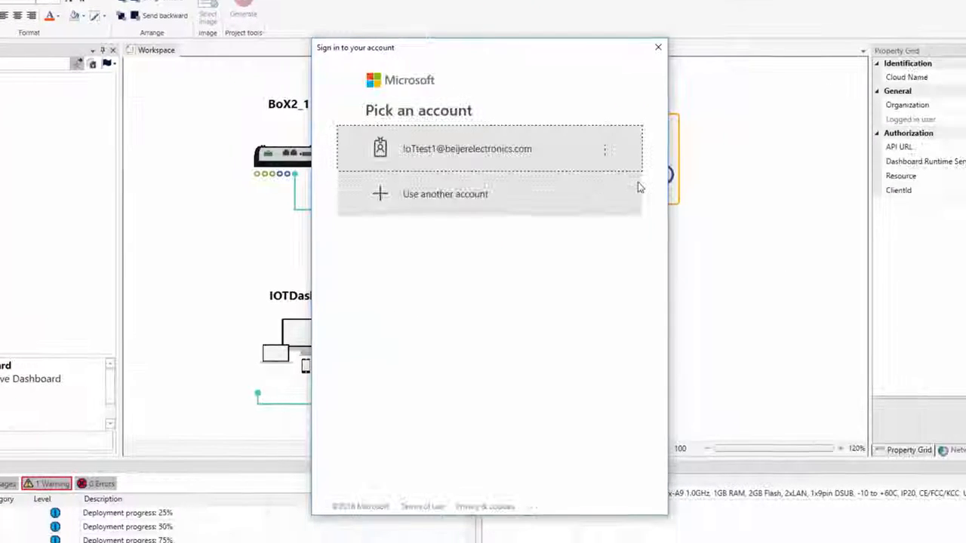
{"action": "left_click", "coordinate": [503, 151]}
{"action": "type", "text": "***"}
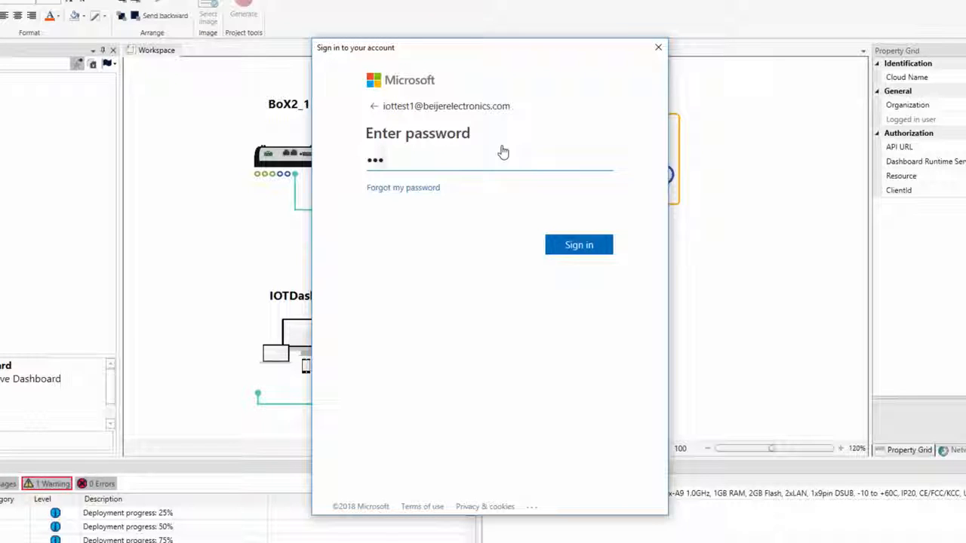
{"action": "type", "text": "********"}
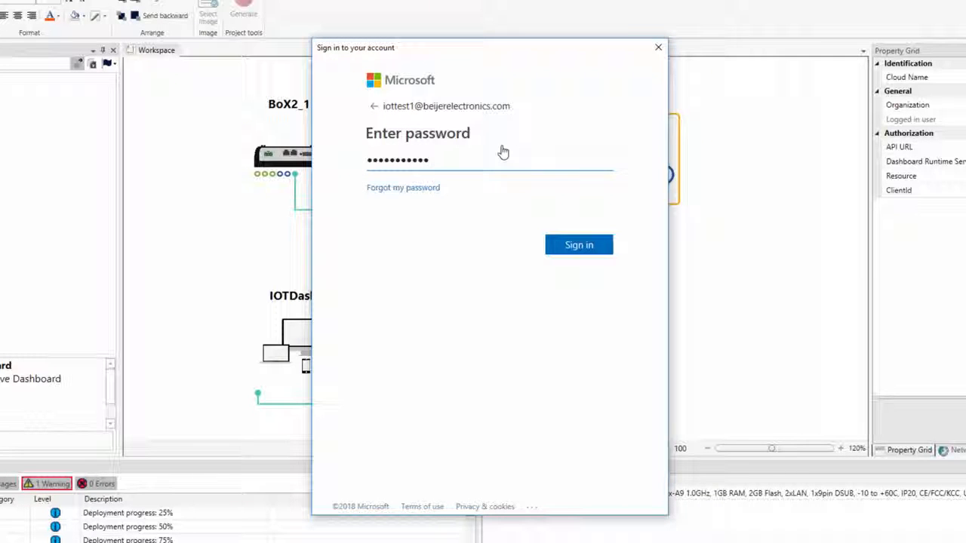
{"action": "left_click", "coordinate": [579, 246]}
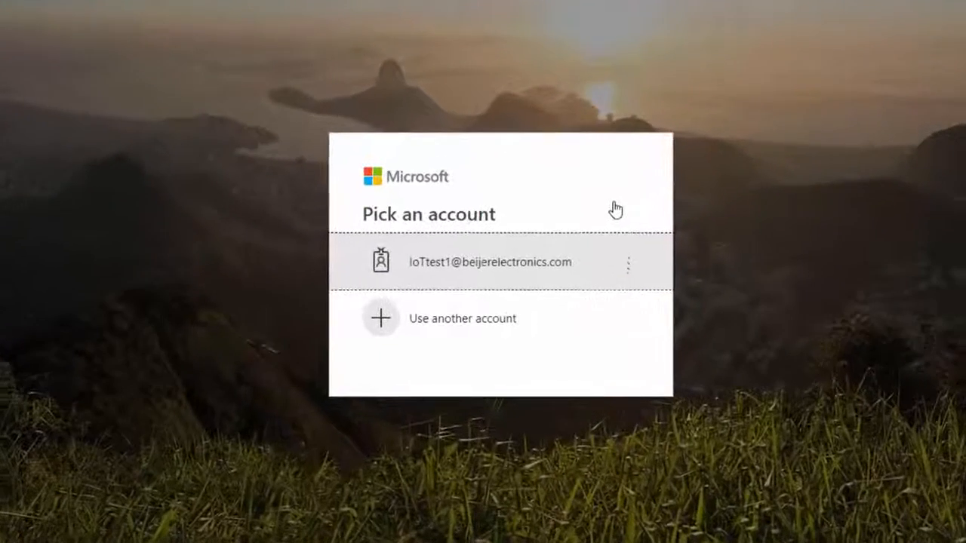
Step: Sign in to Dashboard Runtime with the listed account and password to view the live Overview
{"action": "left_click", "coordinate": [532, 269]}
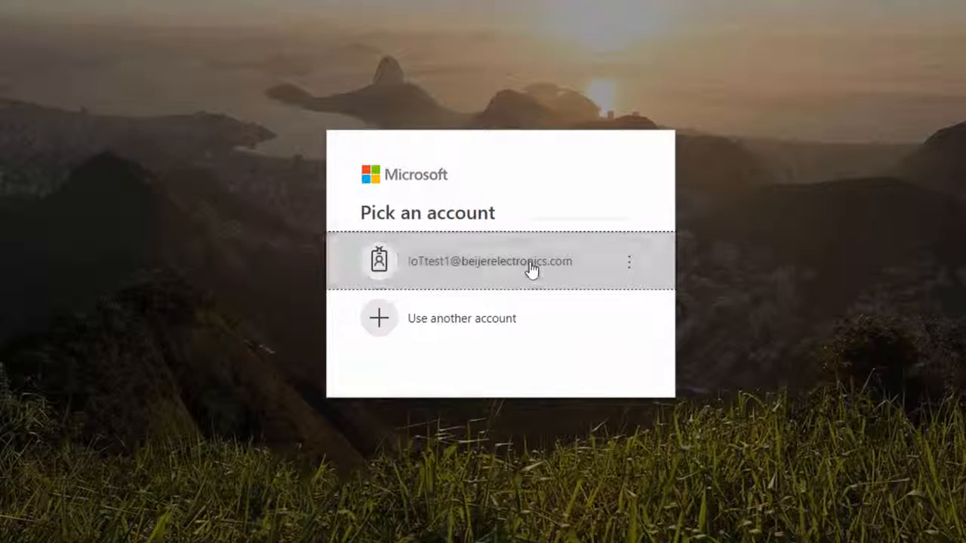
{"action": "type", "text": "•••••••"}
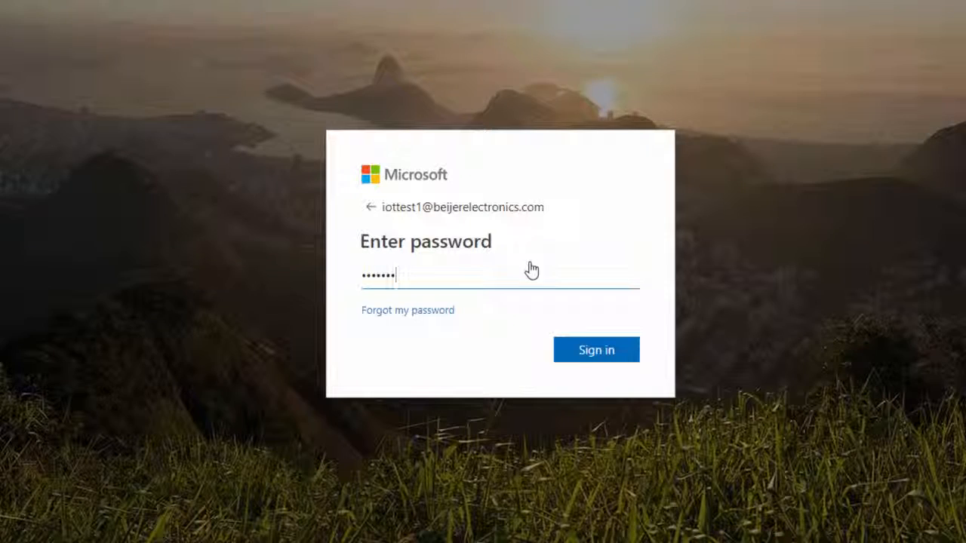
{"action": "left_click", "coordinate": [600, 350]}
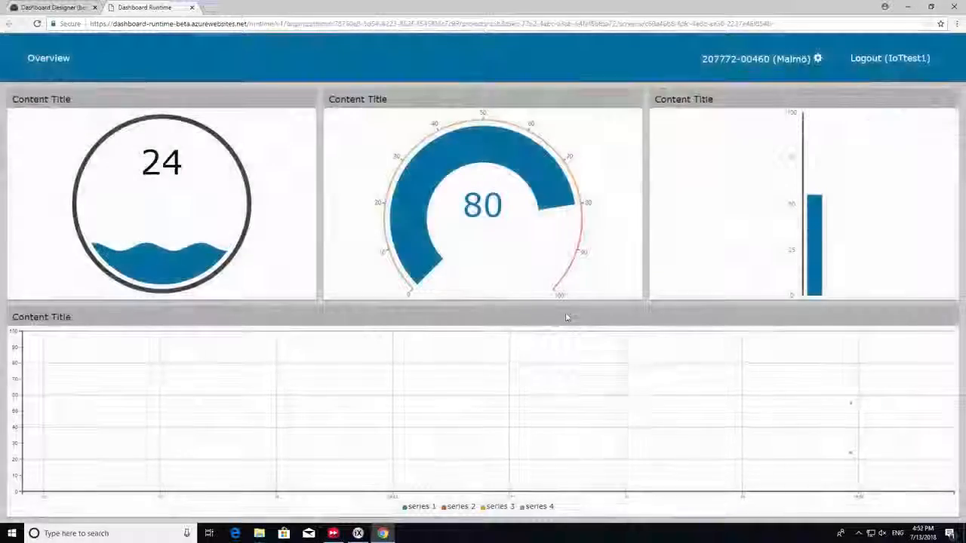